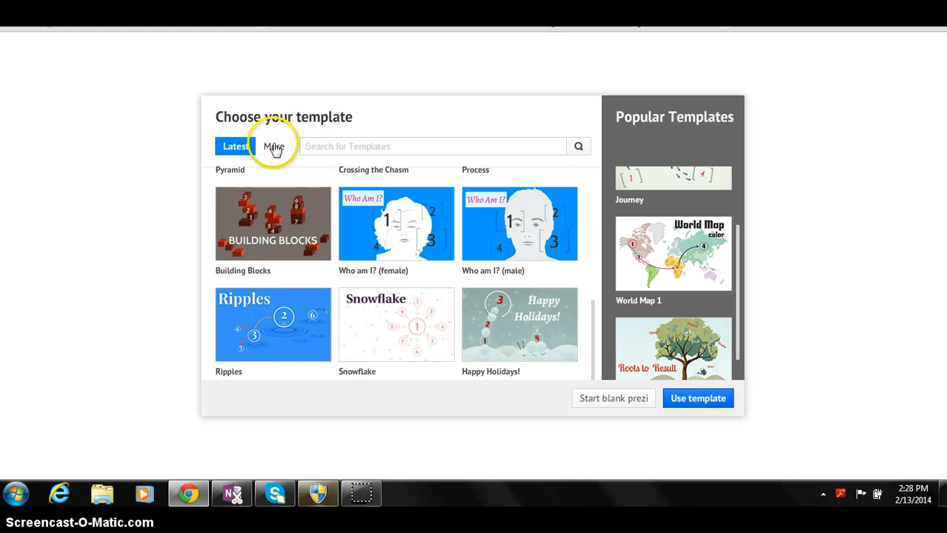
Create a new prezi from the Timeline template in the additional template collection.
left_click(274, 146)
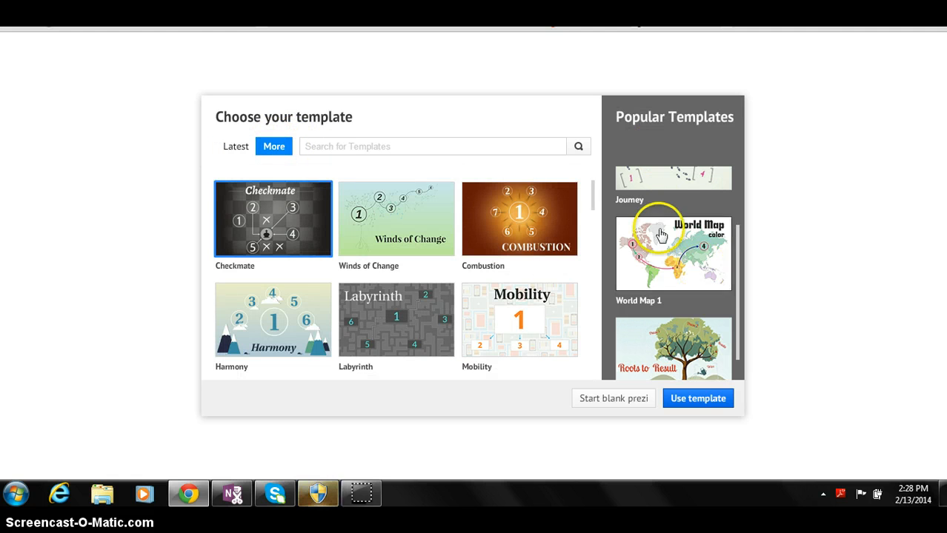
left_click_drag(591, 200, 594, 219)
left_click(528, 254)
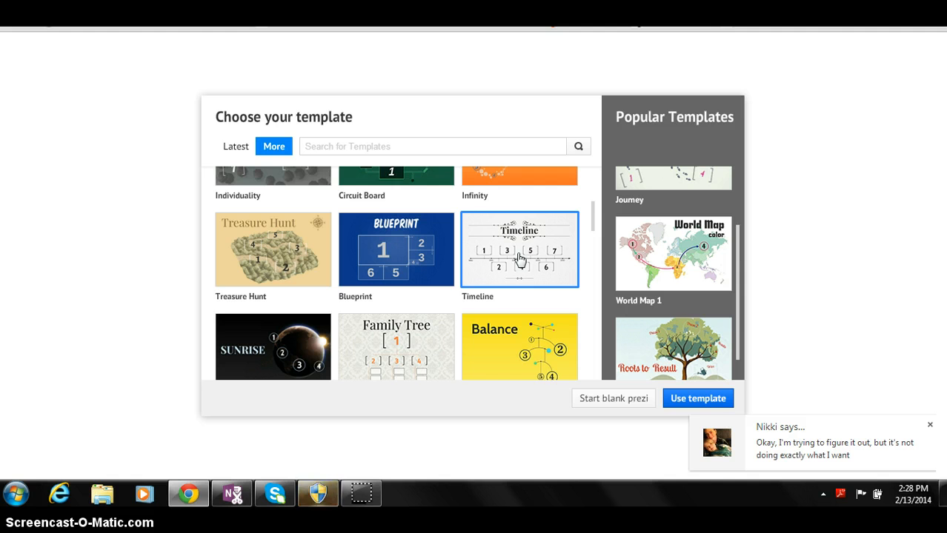
double_click(519, 255)
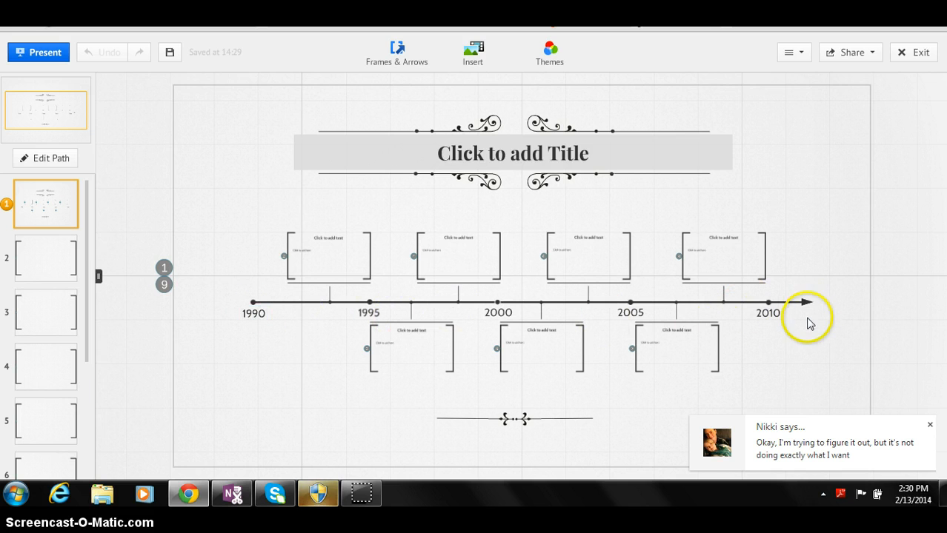
Change the first year label at the start of the timeline to 1900.
left_click(709, 277)
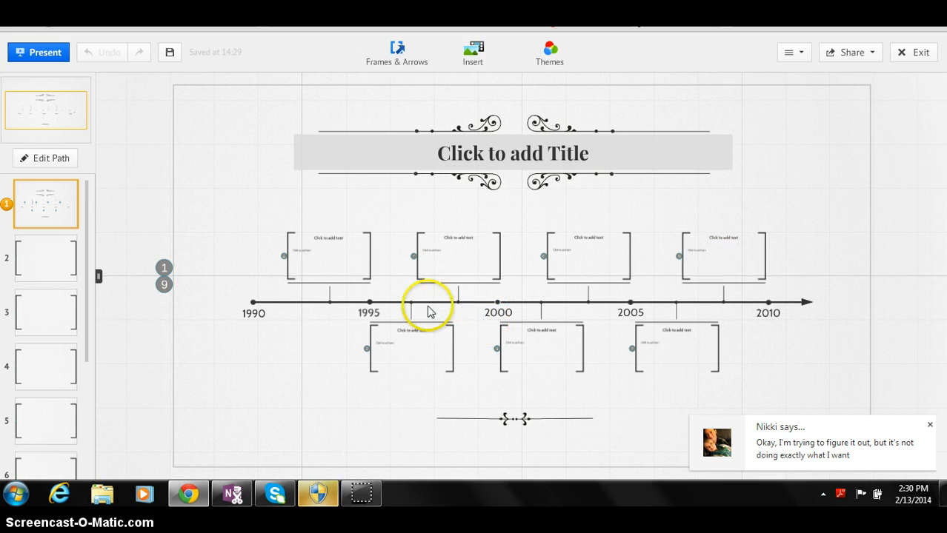
left_click(254, 314)
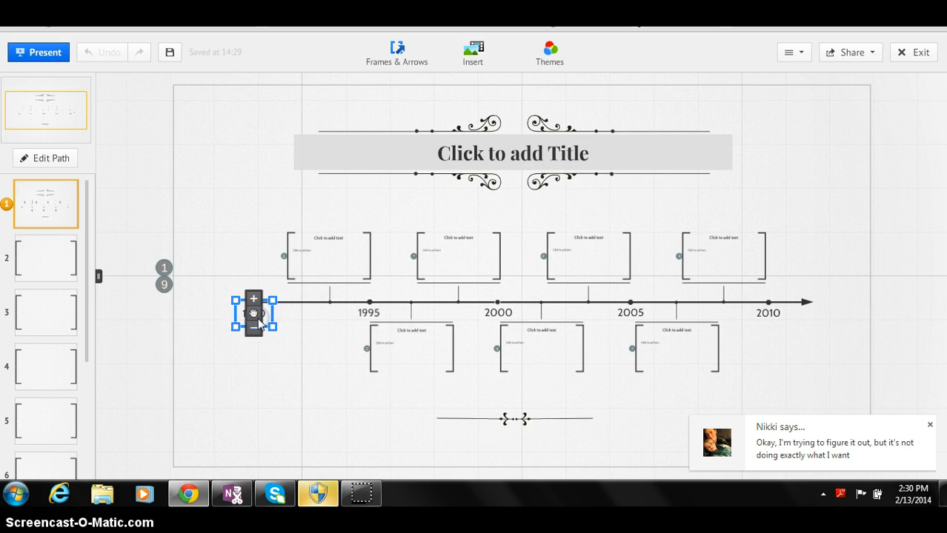
left_click(231, 272)
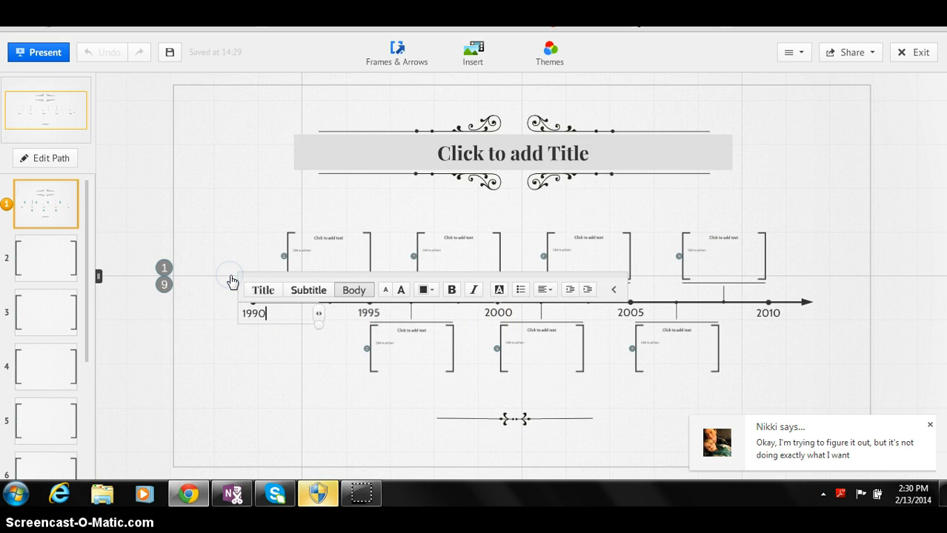
key("BackSpace")
key("BackSpace")
key("BackSpace")
key("BackSpace")
type("1900")
Zoom to the first timeline frame and enter "June 28, 1914" as its heading.
left_click(328, 242)
left_click(286, 208)
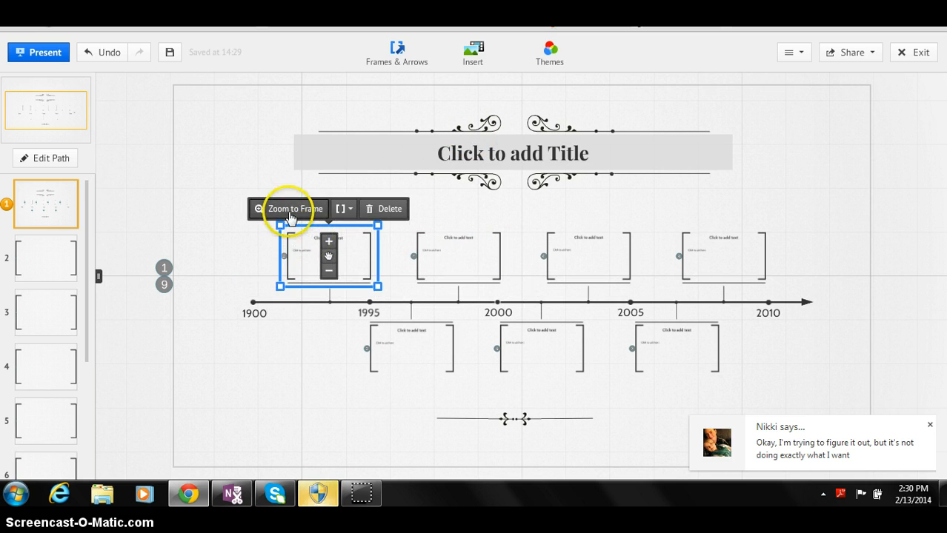
left_click(439, 205)
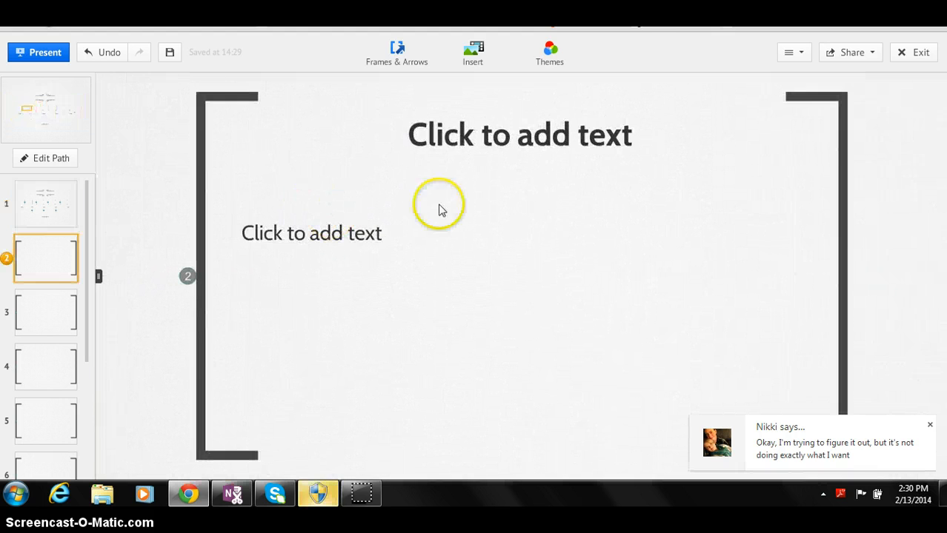
left_click(454, 148)
type("June")
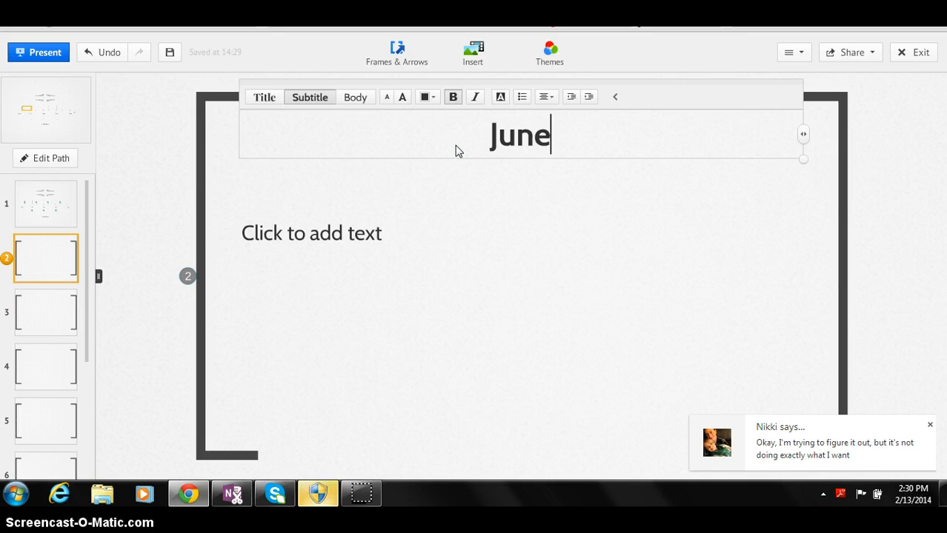
type(" 28, 1")
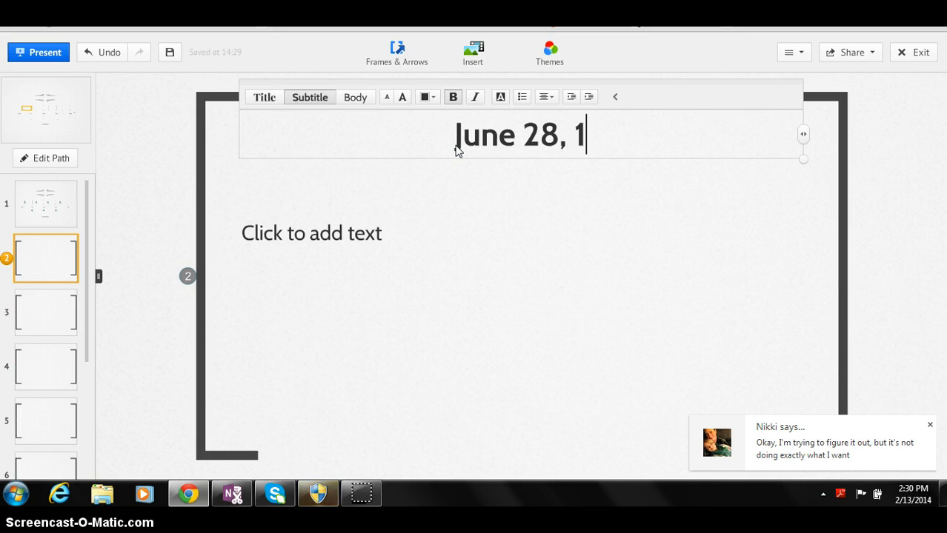
type("914")
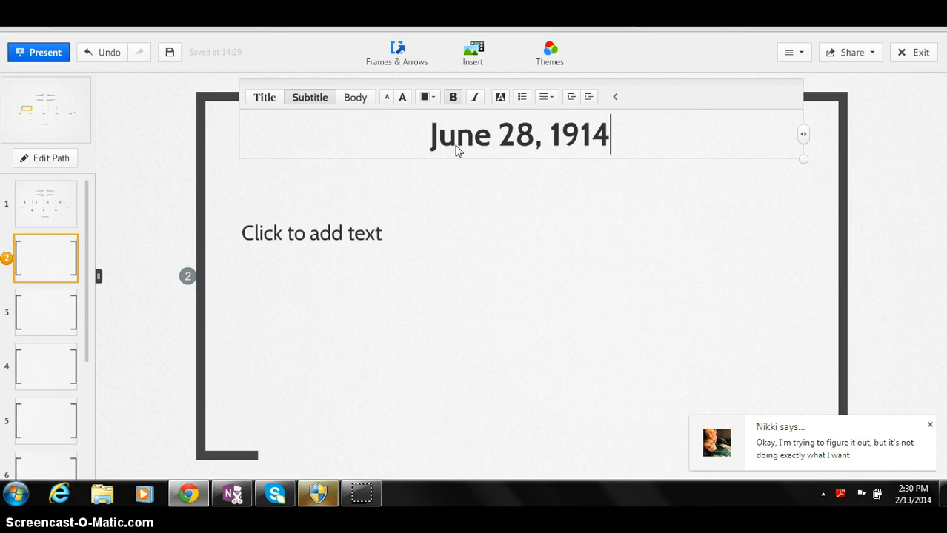
Enter "Assasination of Archduke......." as the body text of the June 28, 1914 frame.
left_click(271, 233)
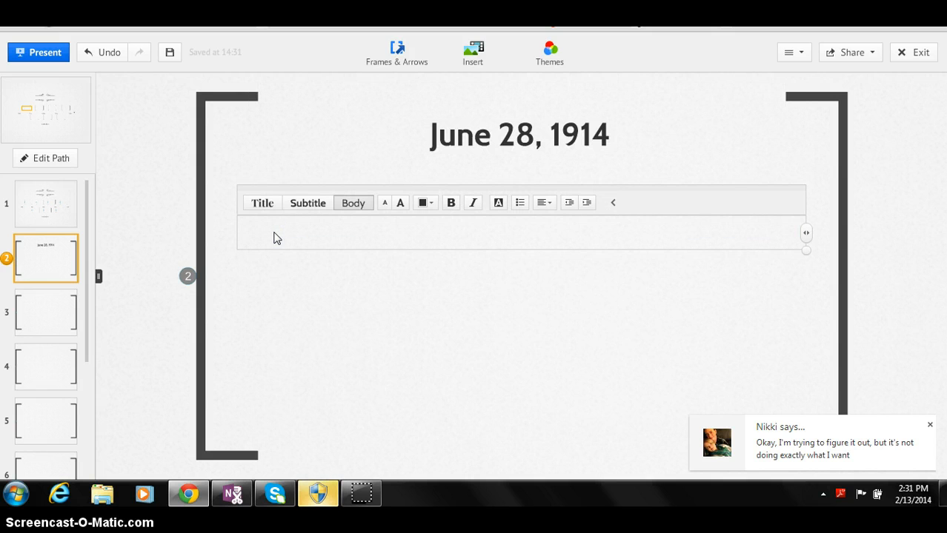
type("Assasination of A")
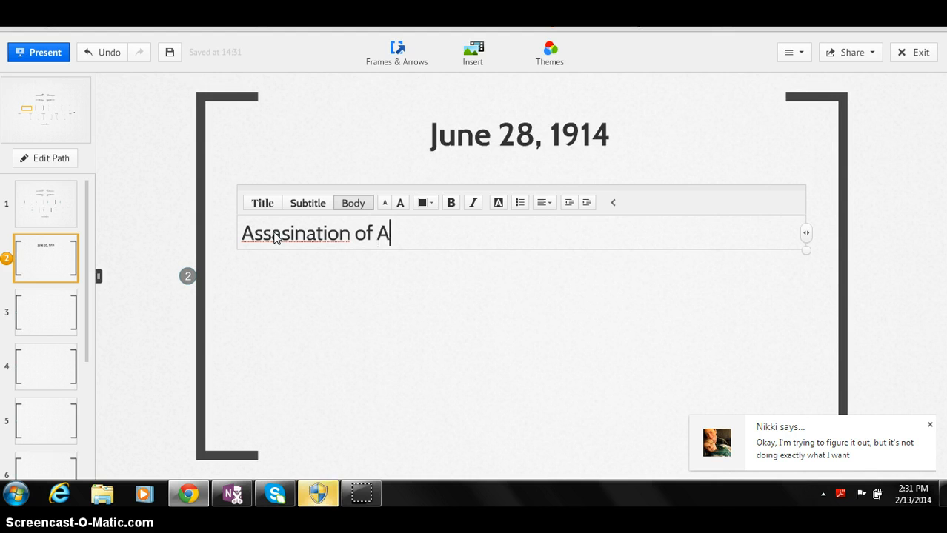
type("rchduke")
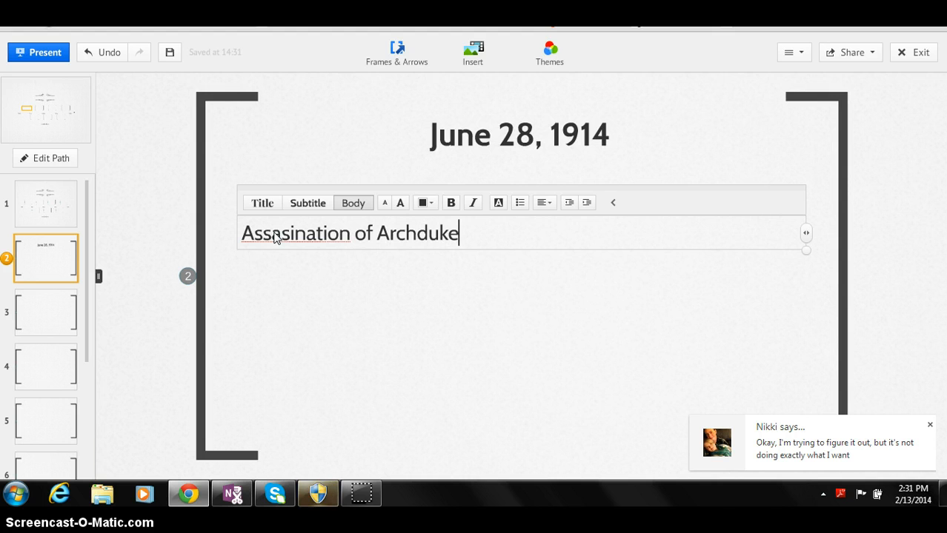
type(".......")
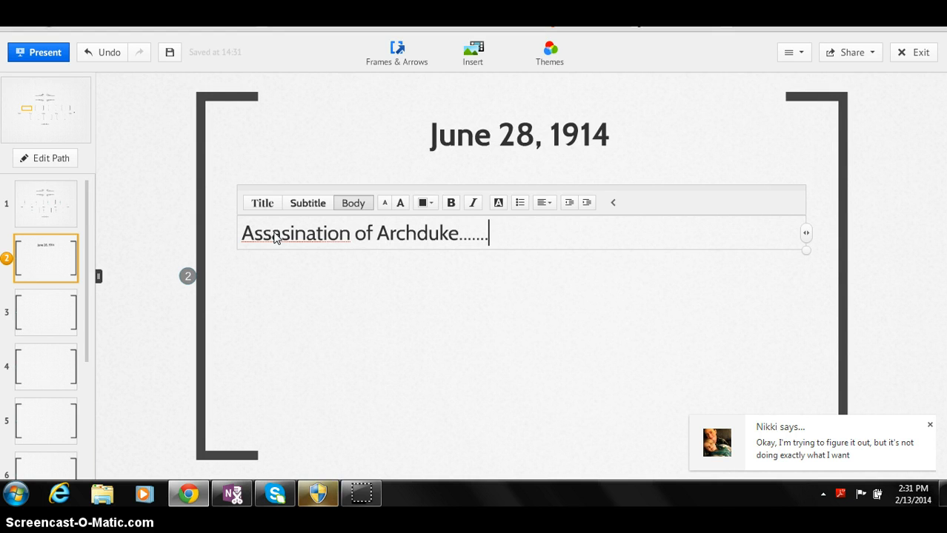
Start inserting an image and search Google Images for "archduke franz ferdinand".
left_click(474, 50)
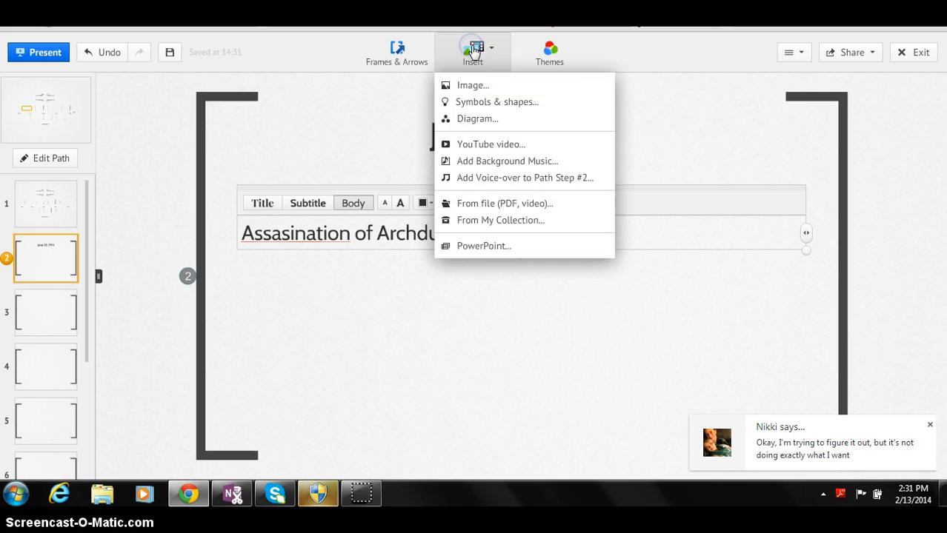
left_click(481, 85)
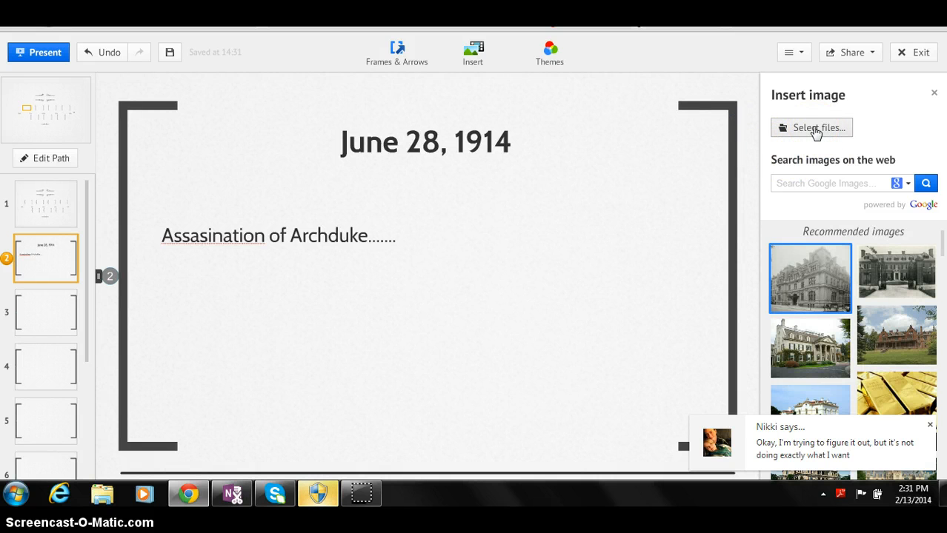
left_click(803, 182)
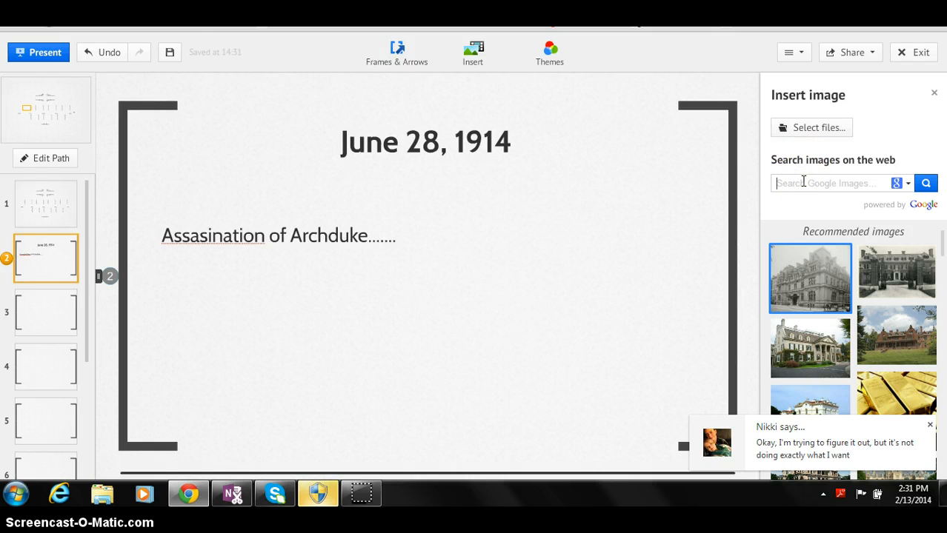
type("ar")
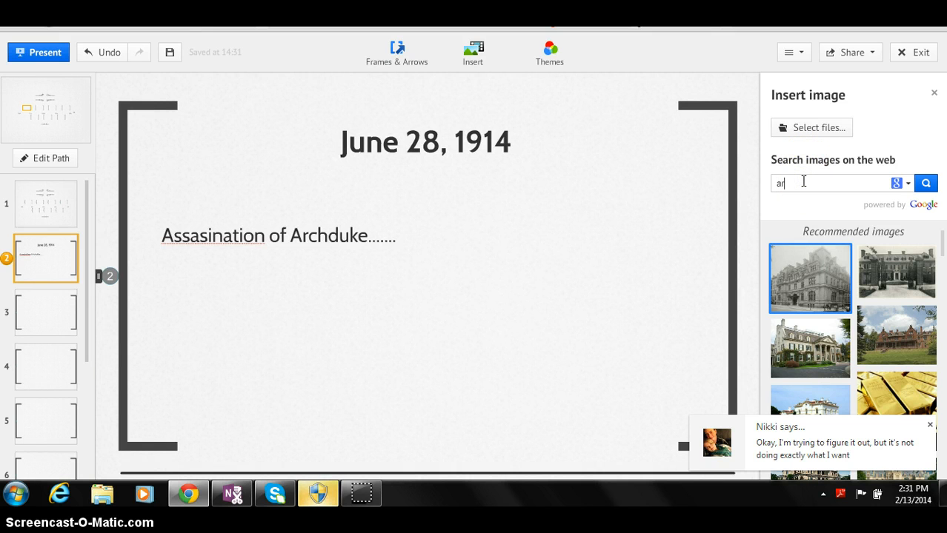
type("chduke")
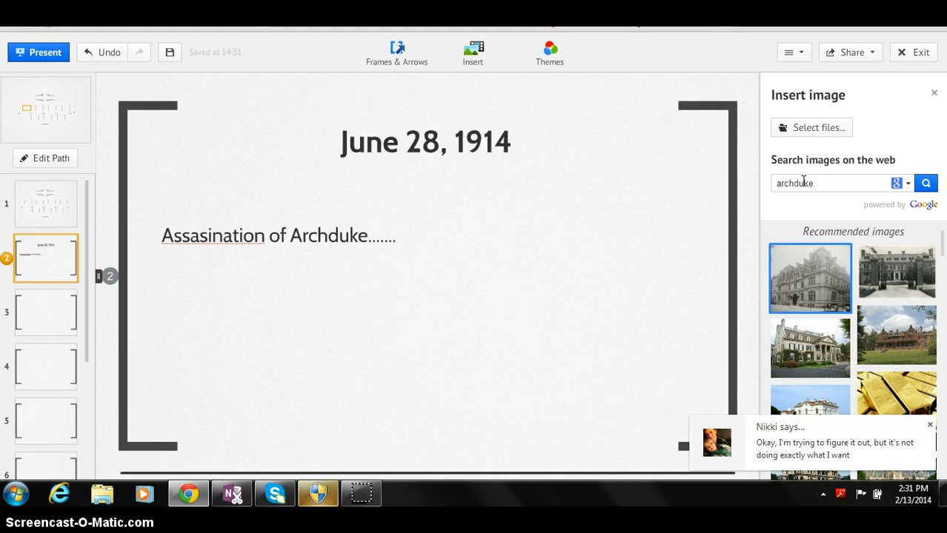
type("franz")
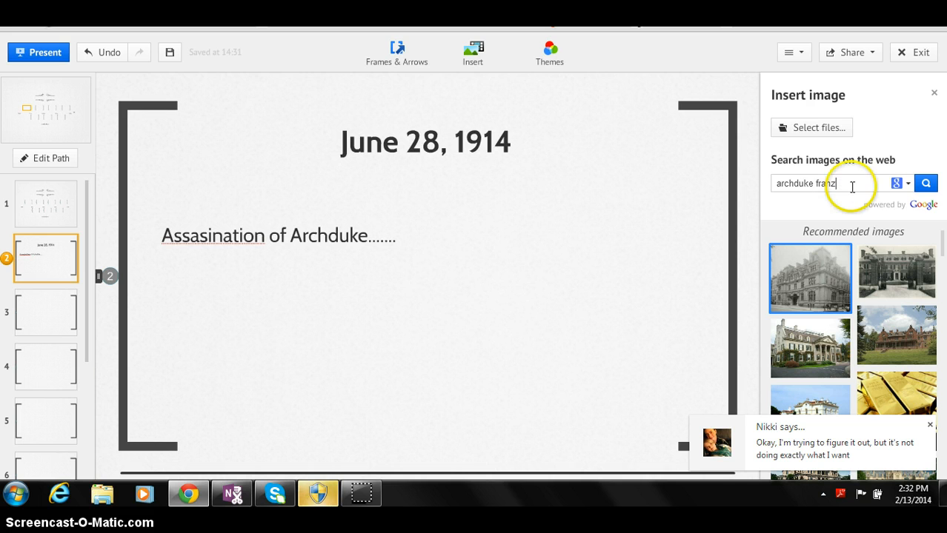
type(" fernandin")
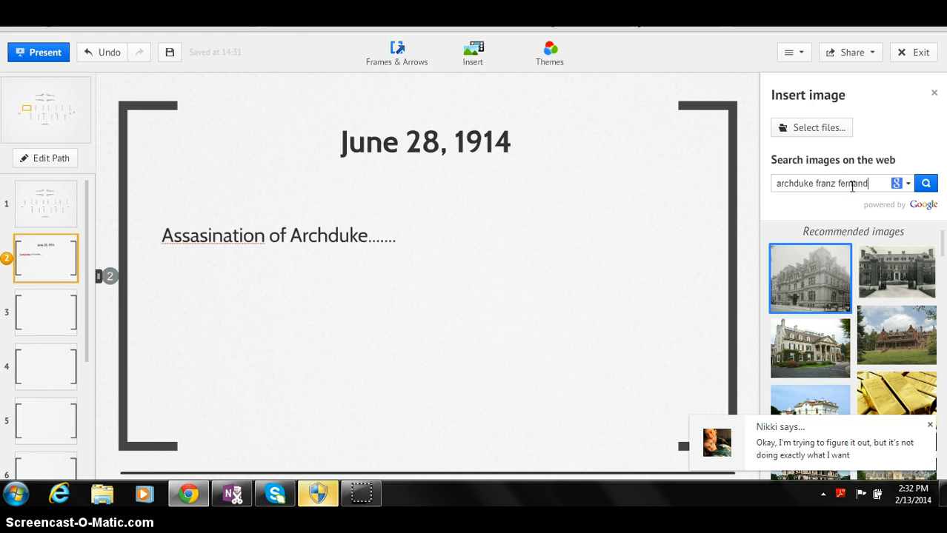
key("BackSpace")
key("BackSpace")
key("BackSpace")
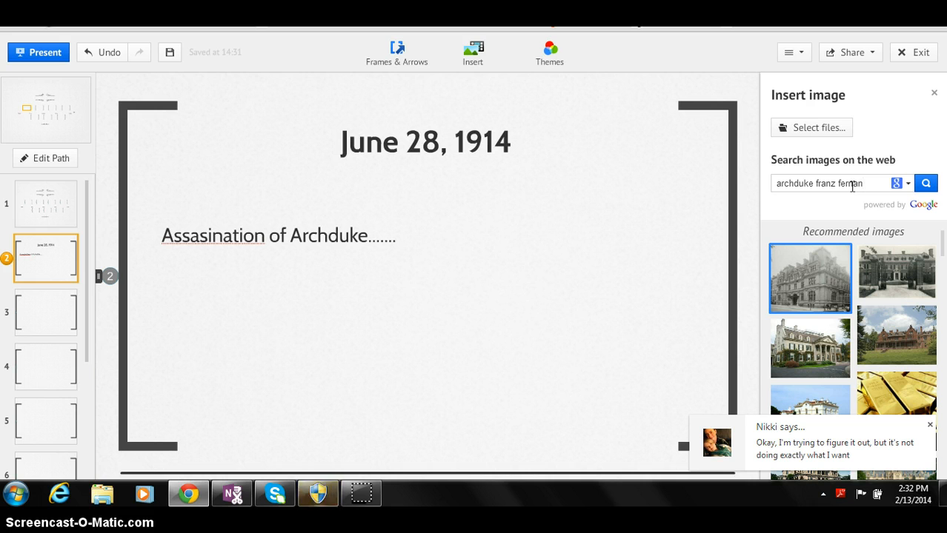
key("BackSpace")
key("BackSpace")
key("BackSpace")
type("dinand")
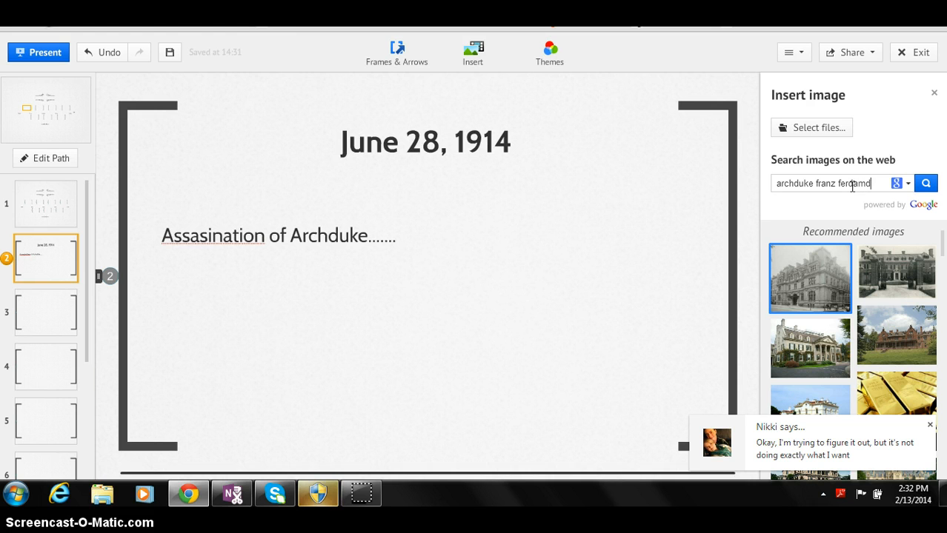
key("BackSpace")
key("BackSpace")
key("BackSpace")
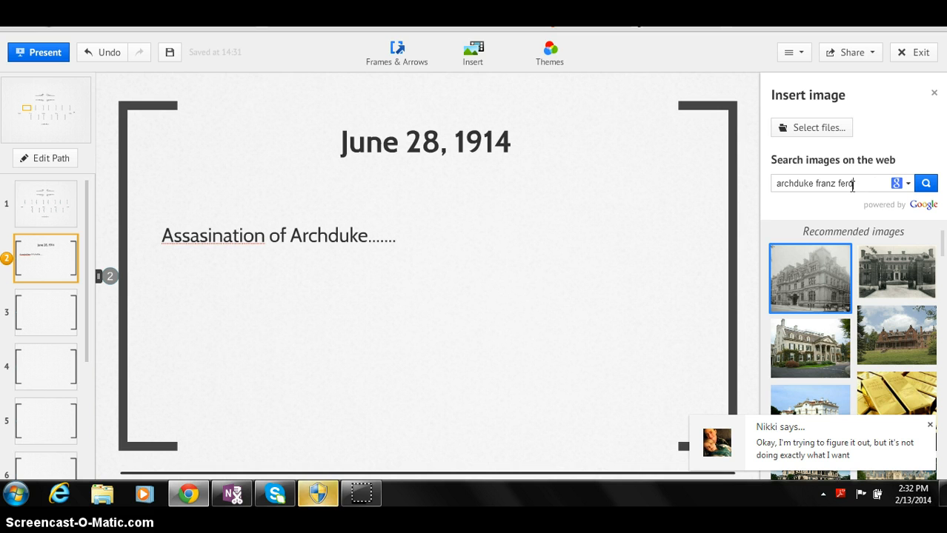
type("inand")
left_click(932, 183)
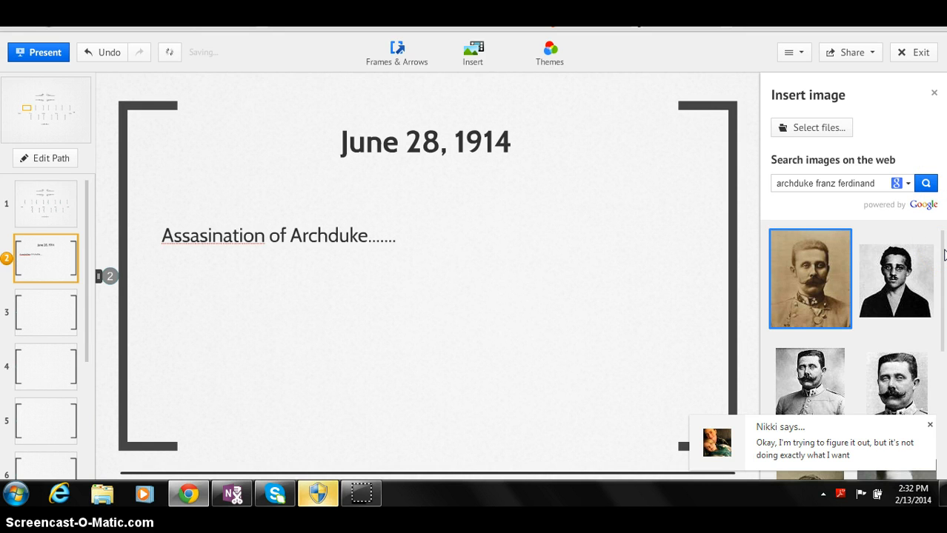
Insert the first sepia portrait from the image results into the June 28, 1914 frame.
left_click(853, 186)
left_click(835, 293)
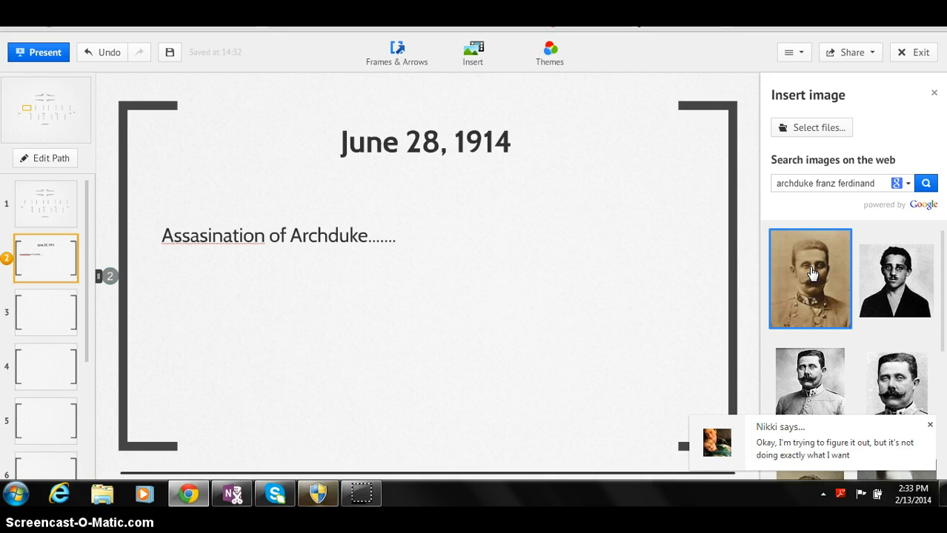
left_click(812, 275)
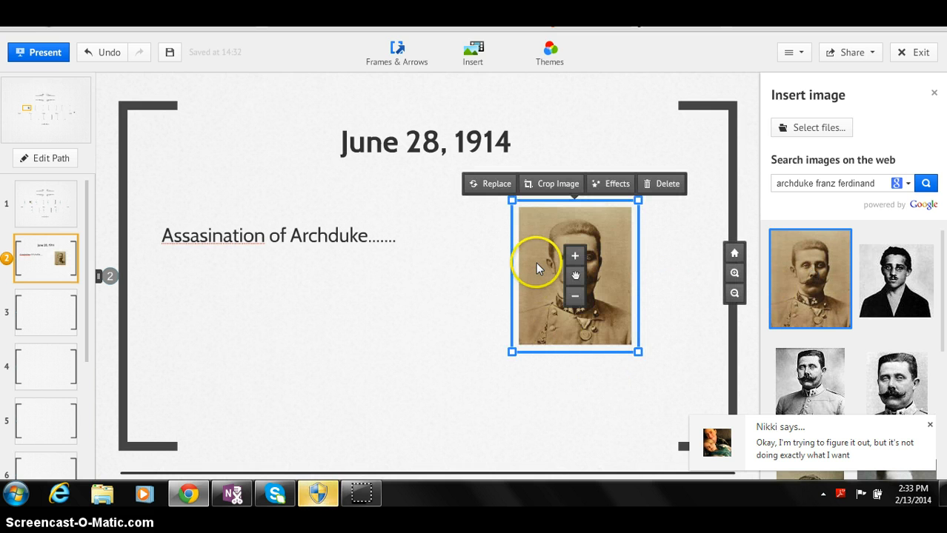
Enlarge the portrait and move it below the date heading, beside the body text.
left_click(512, 353)
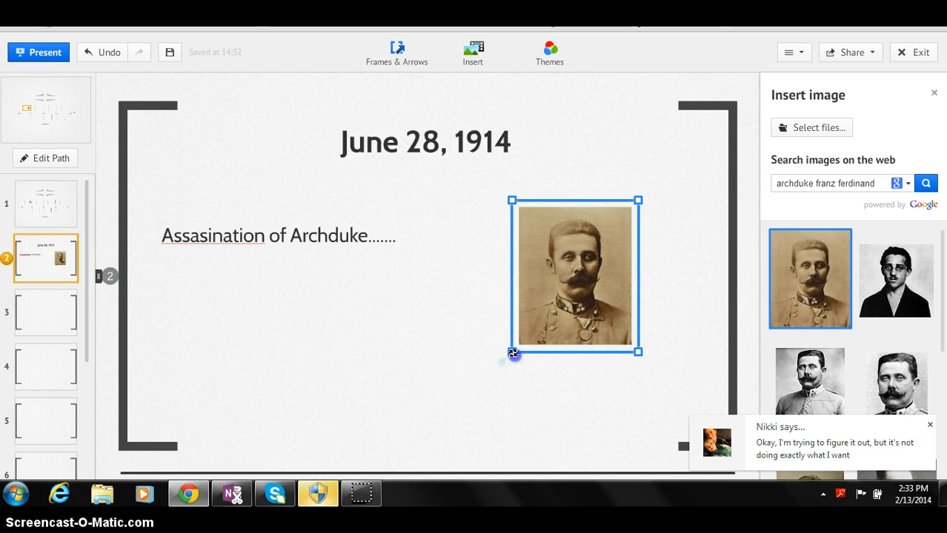
left_click_drag(512, 353, 475, 397)
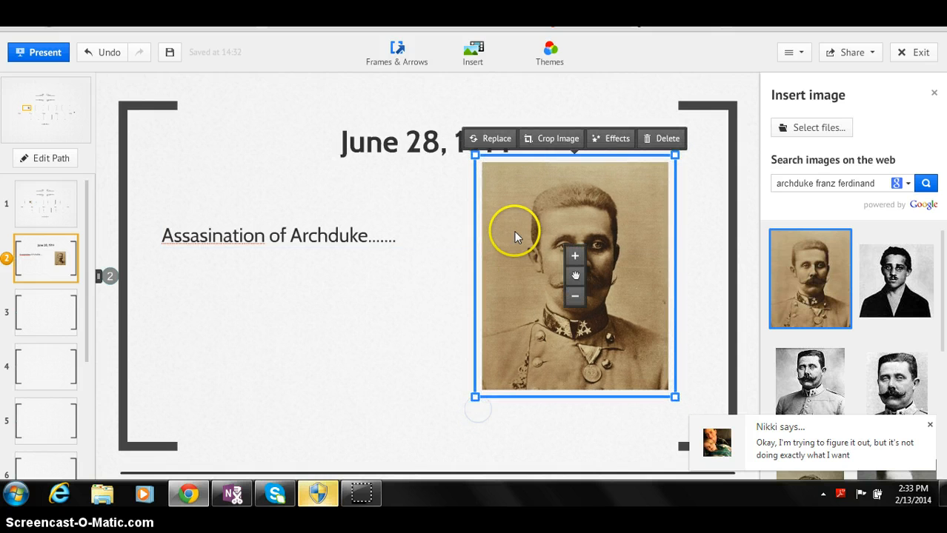
left_click(510, 159)
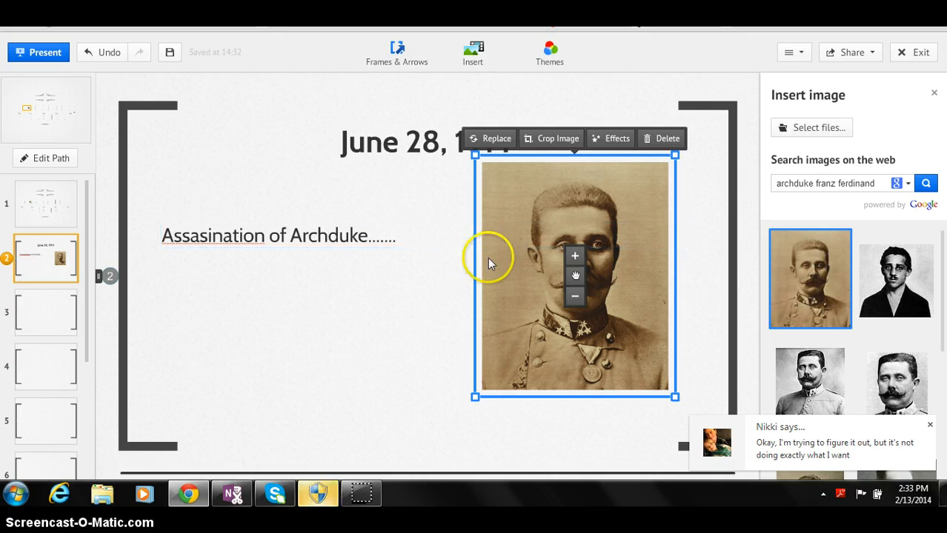
left_click_drag(580, 276, 550, 304)
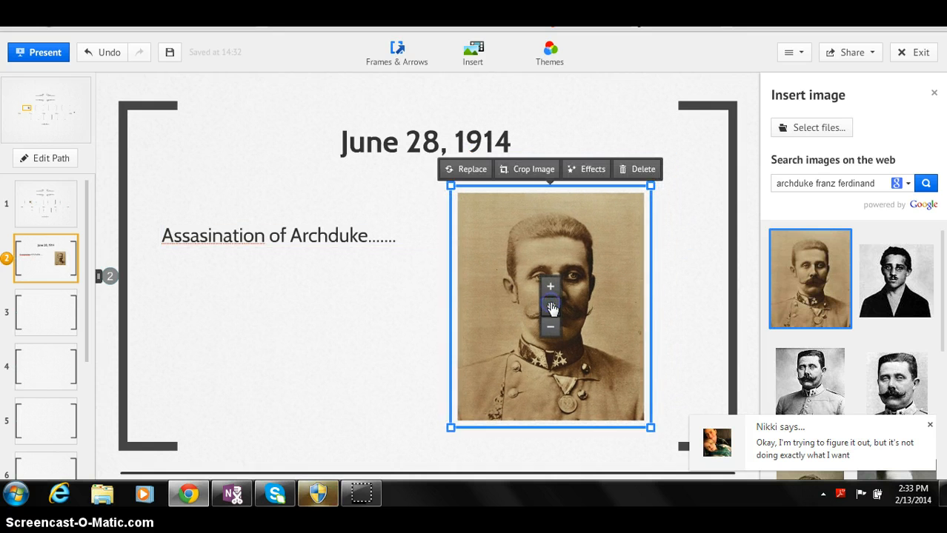
Return to the timeline overview, then exit this prezi and start a new blank one.
left_click(50, 196)
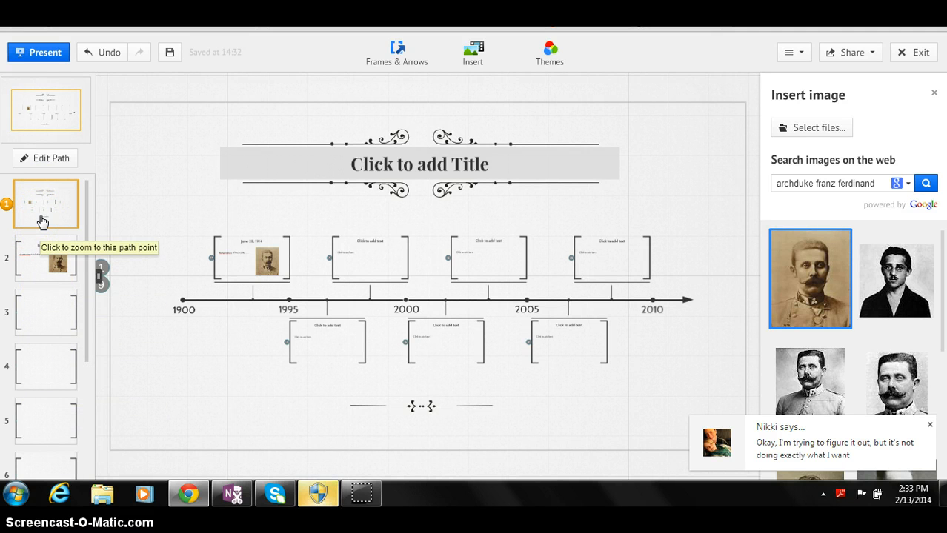
left_click(235, 266)
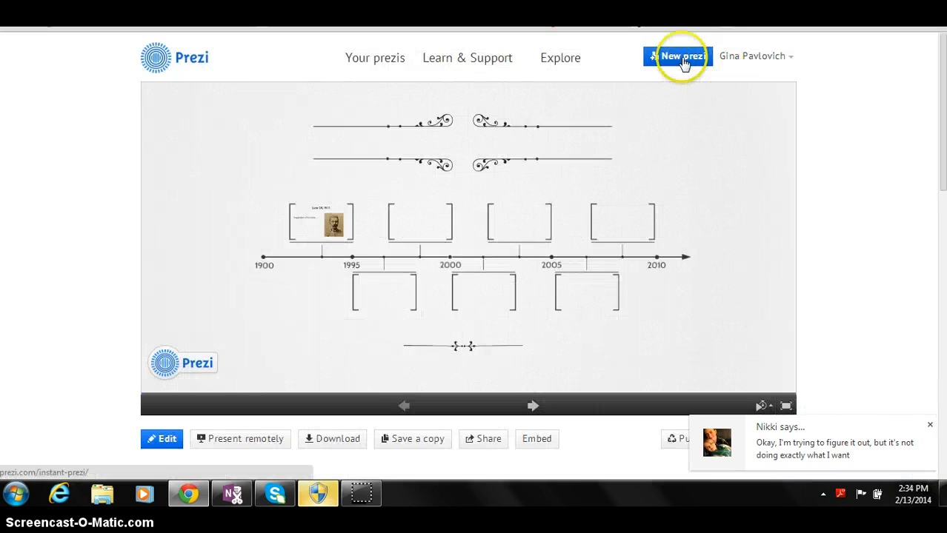
left_click(681, 58)
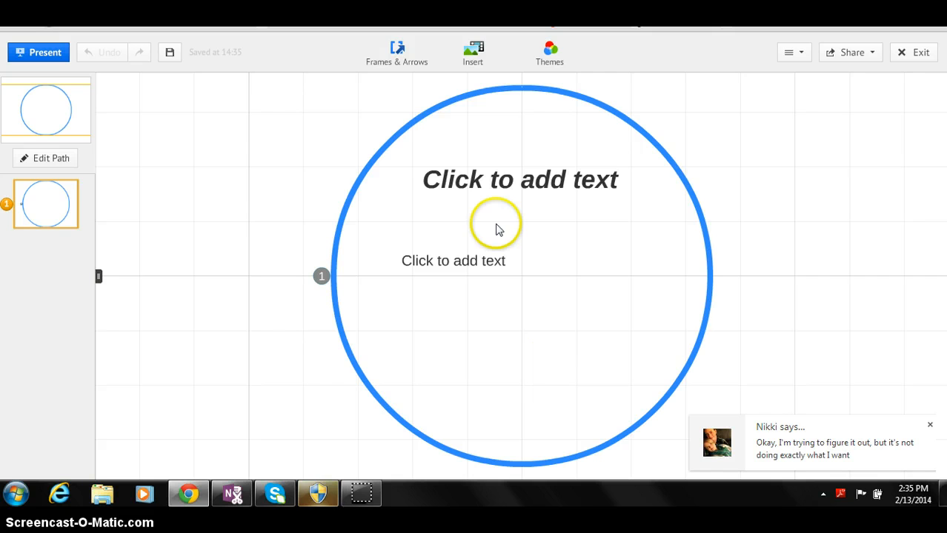
Draw a small bracket frame on the empty canvas beside the large circle, level with its middle.
left_click(386, 57)
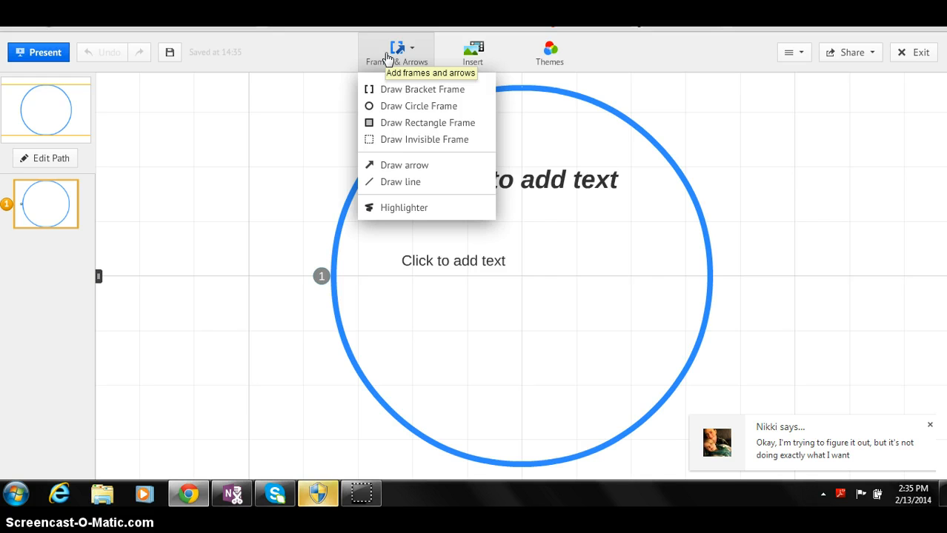
left_click(389, 89)
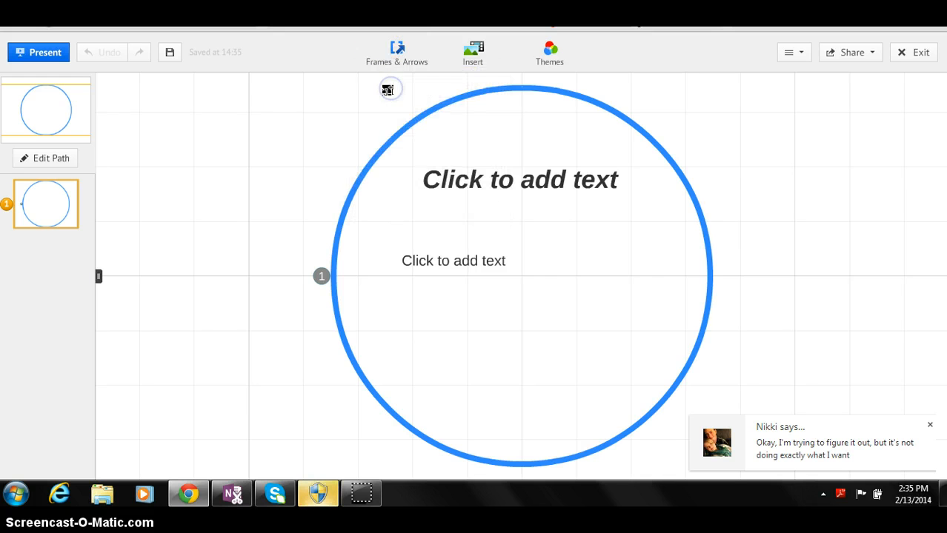
left_click_drag(141, 267, 228, 331)
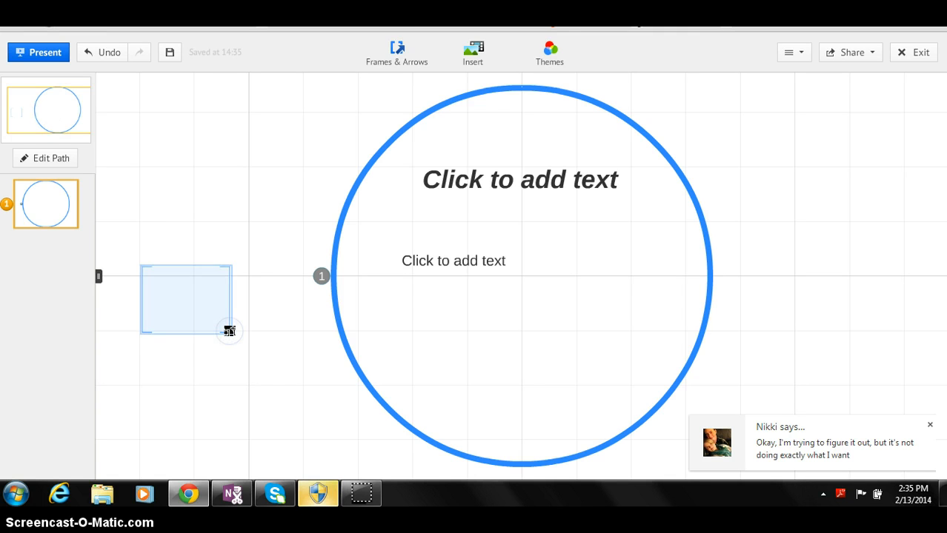
Draw a long horizontal arrow from beneath the bracket frame across the circle to the canvas beyond it.
left_click(398, 54)
left_click(398, 53)
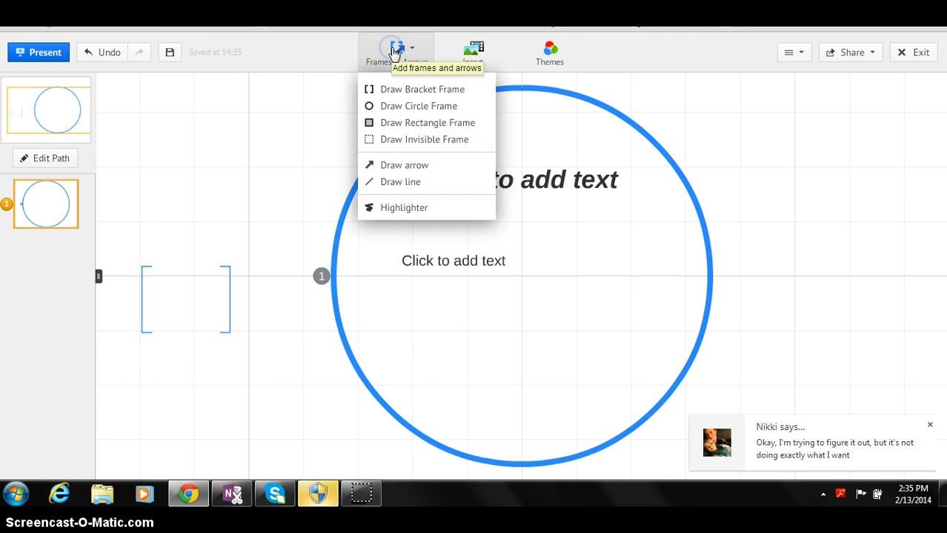
left_click(394, 183)
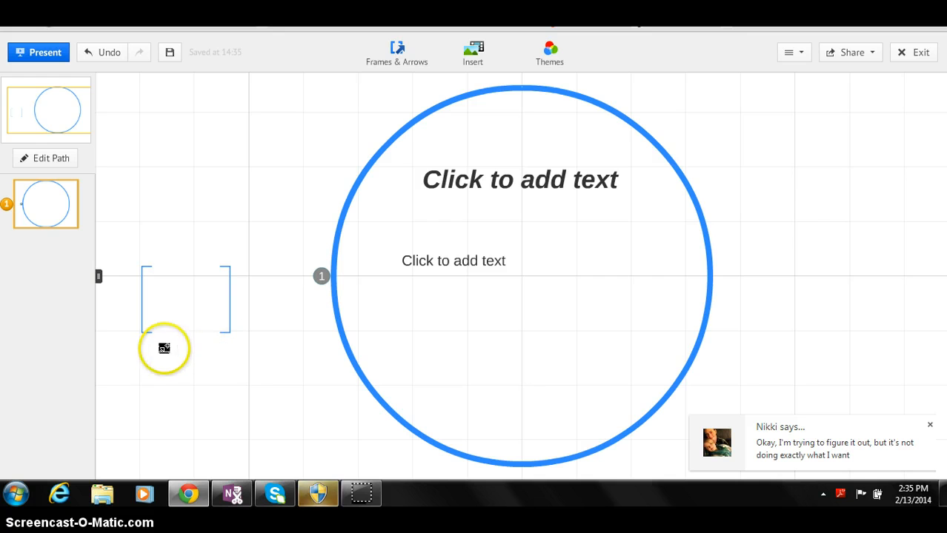
mouse_move(163, 348)
left_mouse_down()
mouse_move(260, 349)
mouse_move(344, 324)
mouse_move(439, 346)
mouse_move(820, 338)
left_mouse_up()
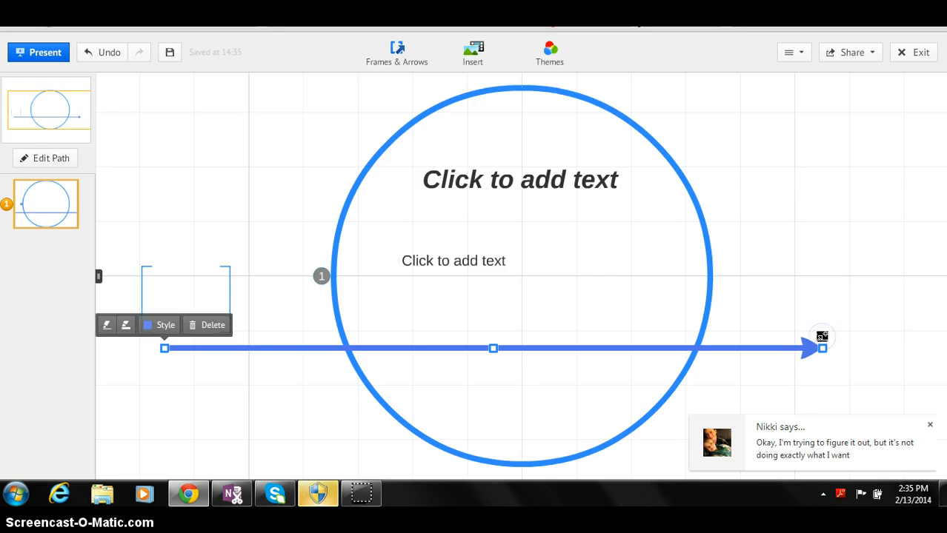
Enlarge the bracket frame beside the circle and zoom in to it.
left_click(186, 280)
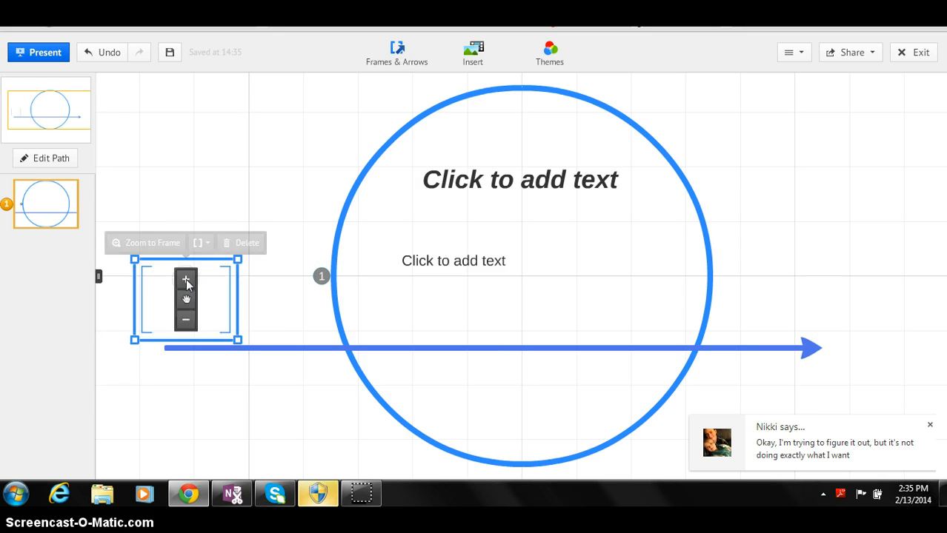
left_click(186, 280)
left_click(145, 276)
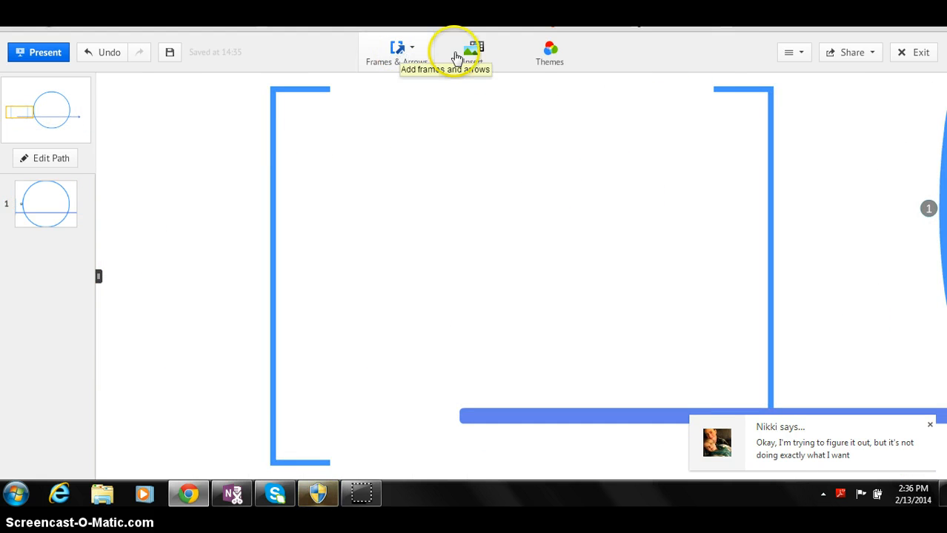
Draw a wide, shallow bracket frame inside the upper part of the large bracket frame.
left_click(495, 56)
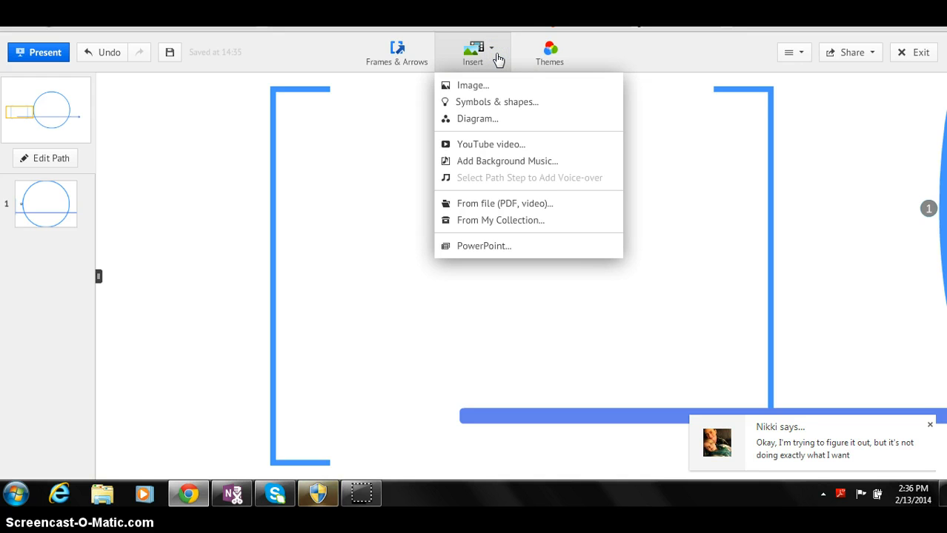
left_click(474, 88)
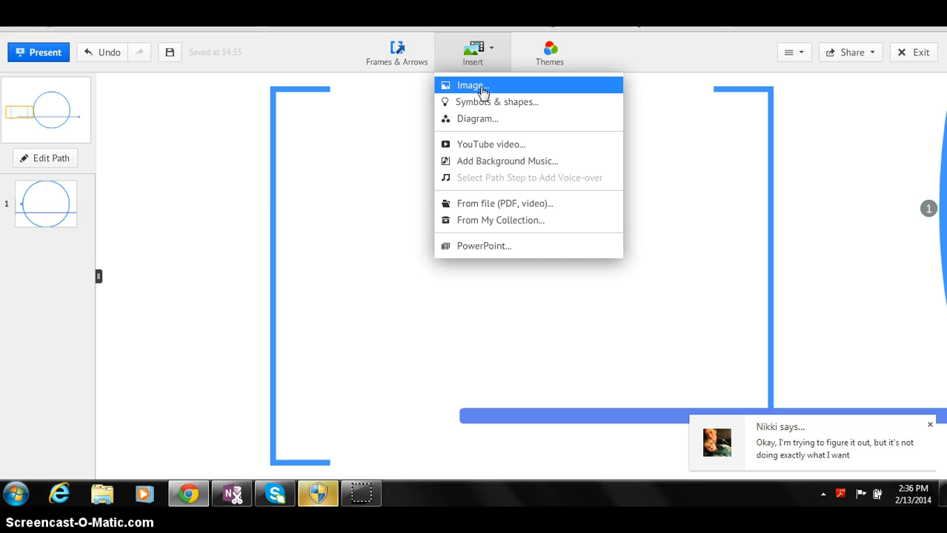
left_click(410, 59)
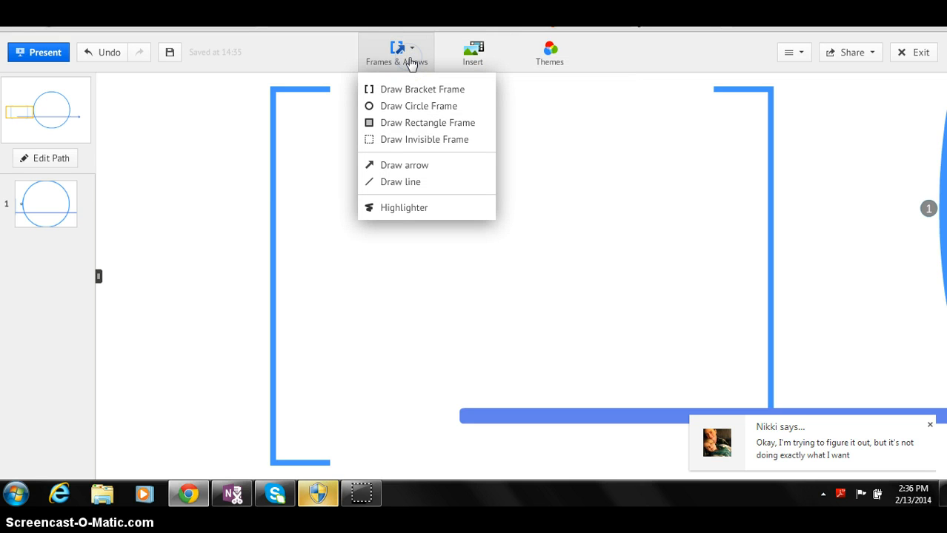
left_click(412, 87)
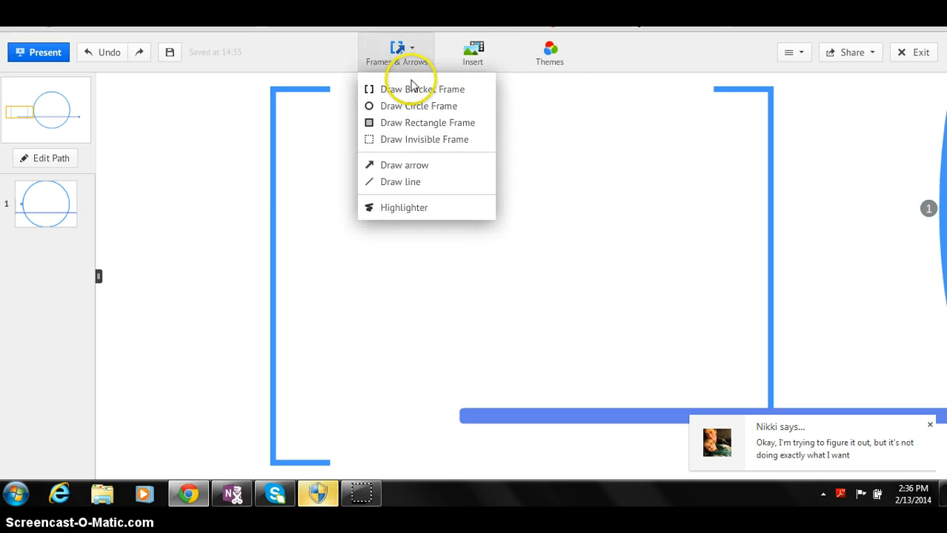
left_click_drag(372, 99, 666, 138)
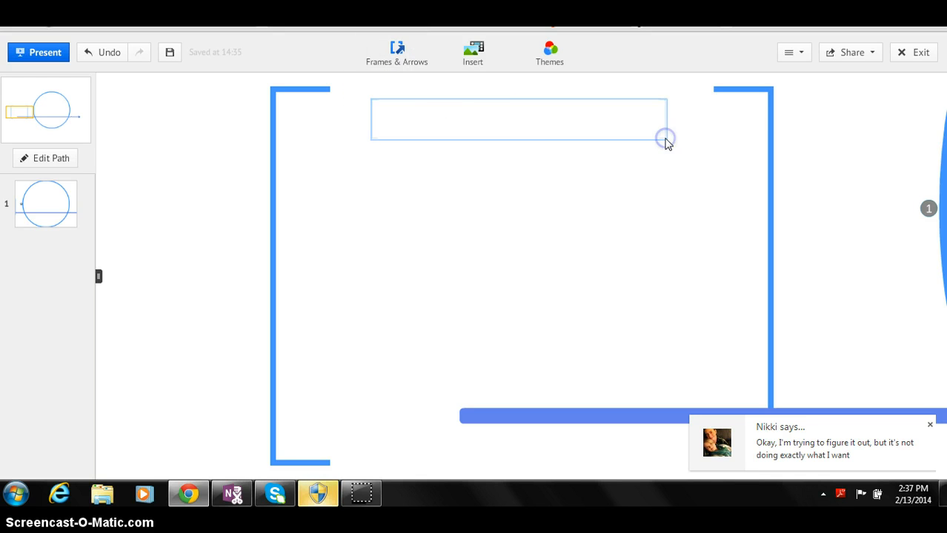
Add the body text "June 28,1914" and center it within the small bracket frame.
left_click(523, 120)
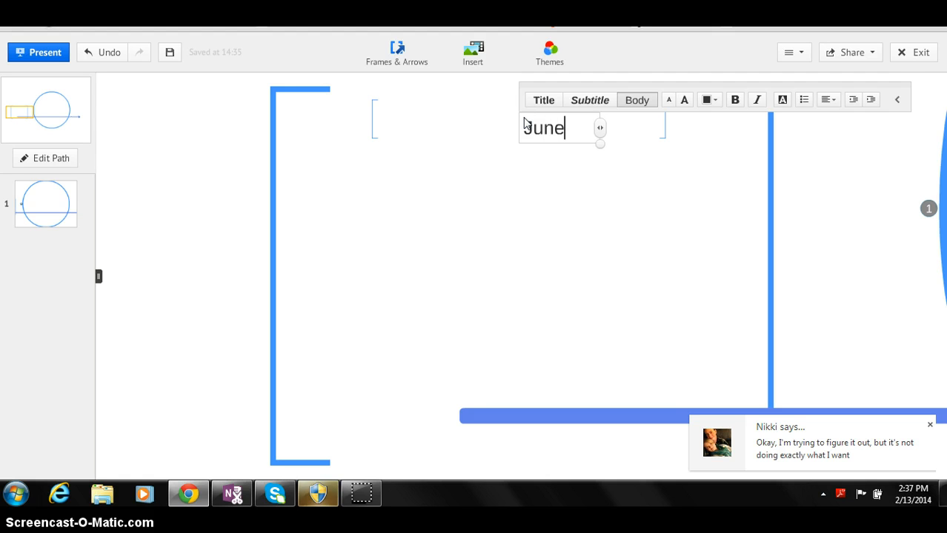
type("June 28< 19")
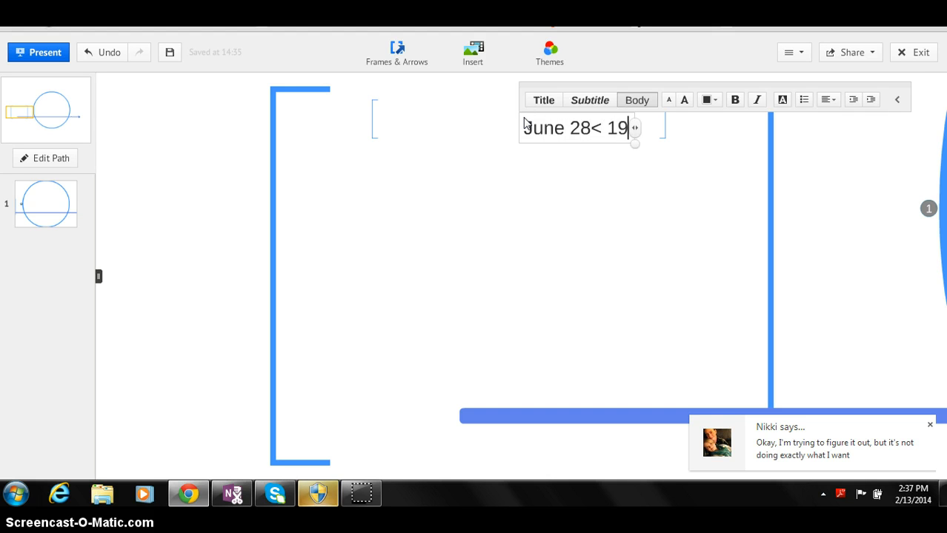
type("1")
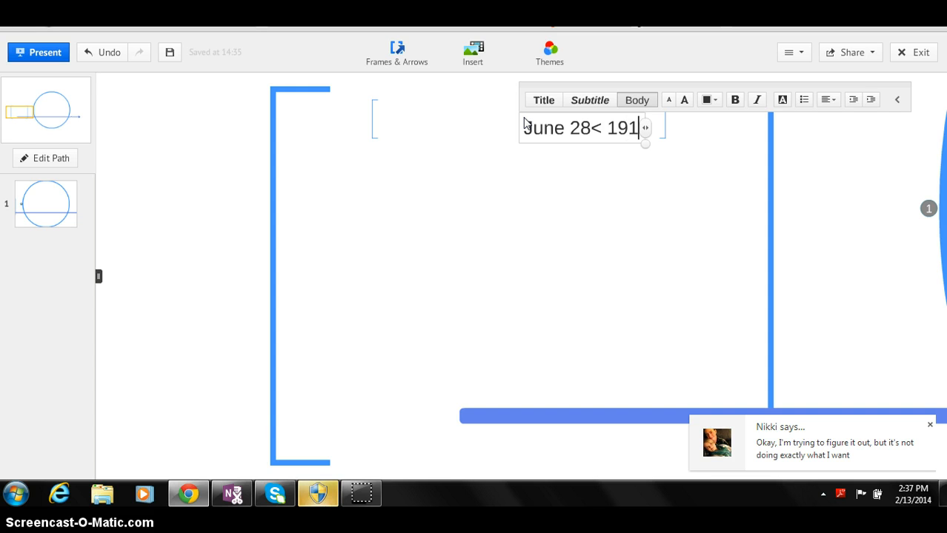
key("BackSpace")
key("BackSpace")
key("BackSpace")
key("BackSpace")
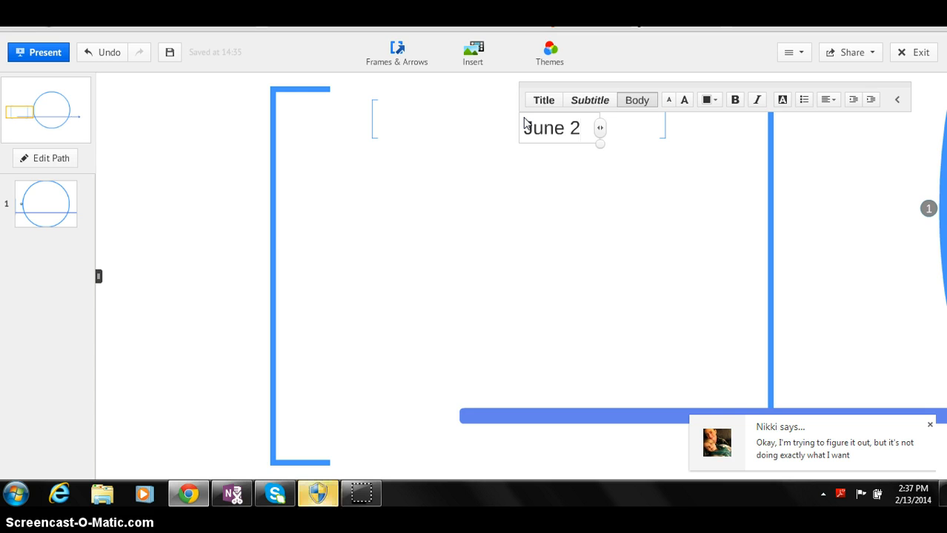
type(",191")
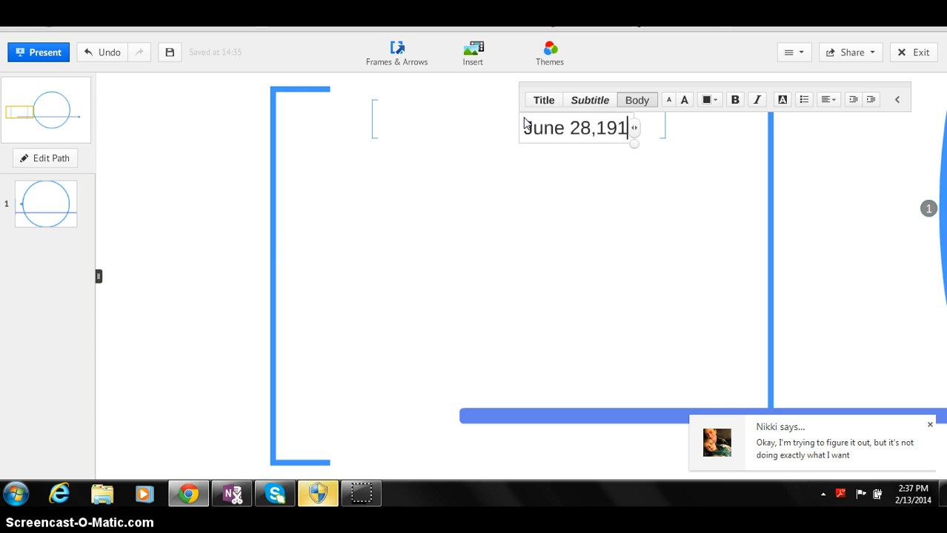
type("4")
left_click(508, 159)
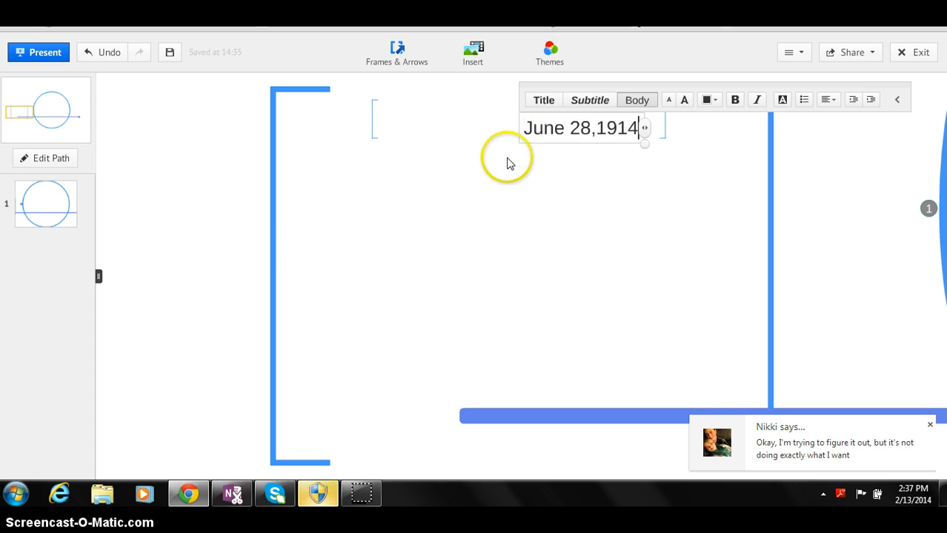
left_click(554, 129)
left_click_drag(557, 131, 485, 119)
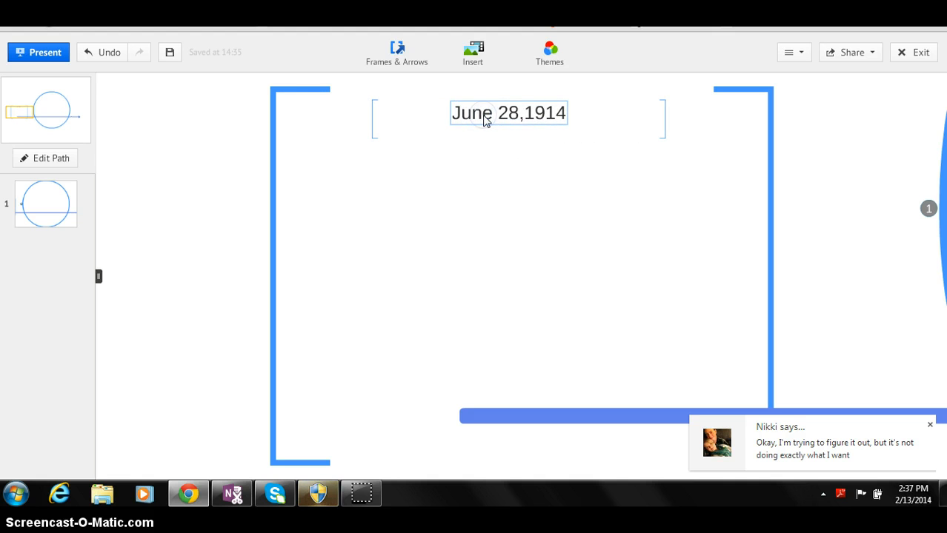
left_click(510, 196)
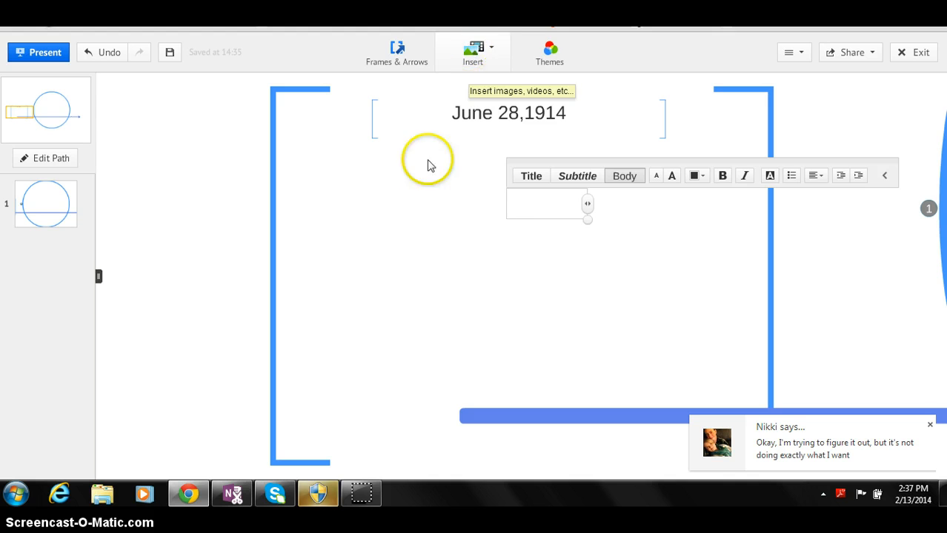
left_click(382, 216)
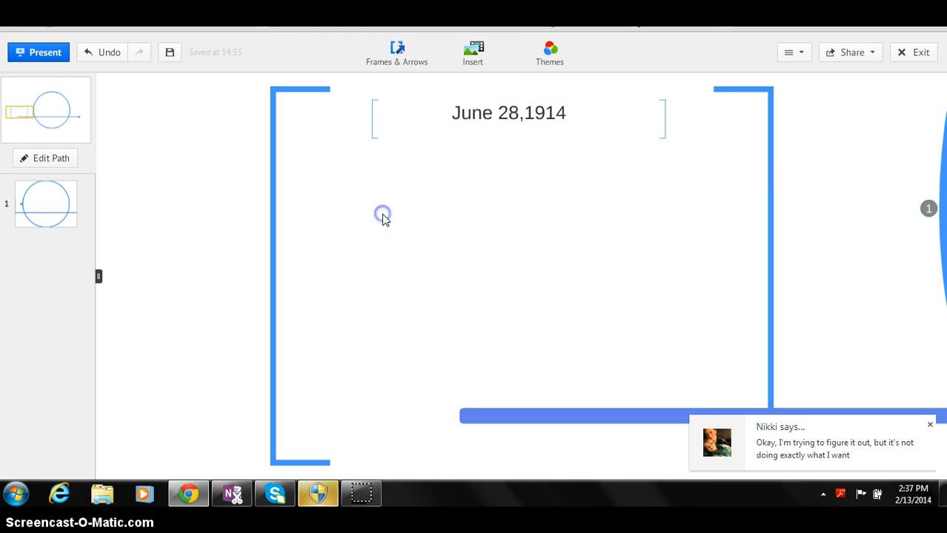
left_click(352, 202)
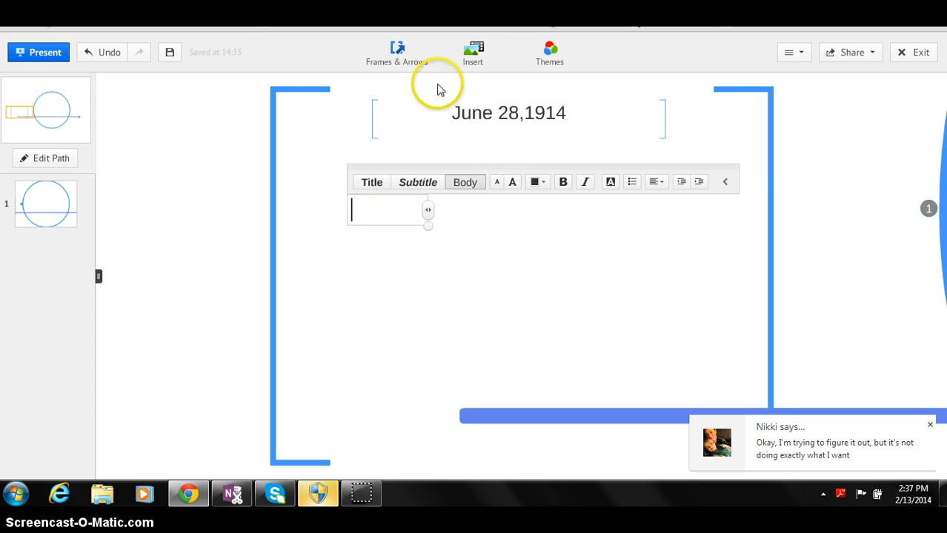
left_click(471, 57)
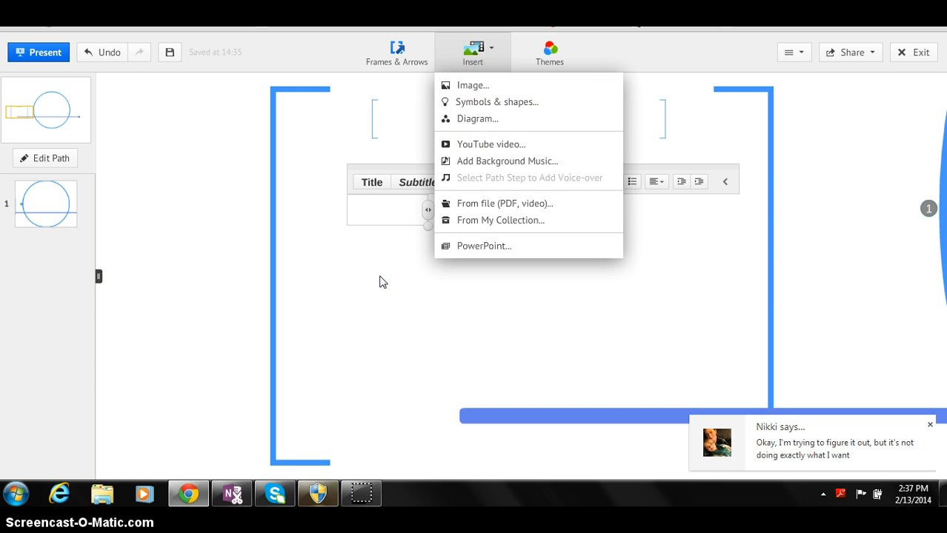
Fill the circle's subtitle placeholder with "World War I Timeline" and widen its text box to fit one line.
left_click(46, 104)
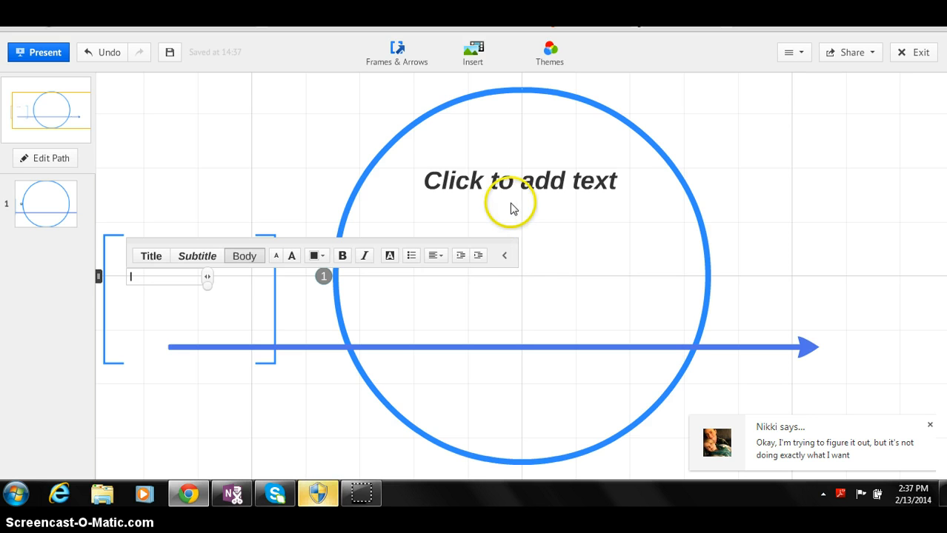
left_click(502, 175)
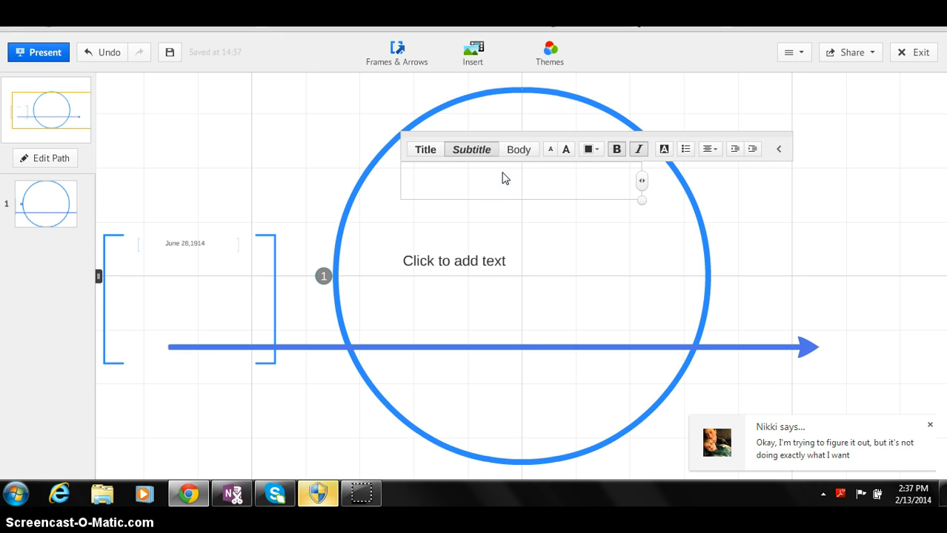
type("World Wa")
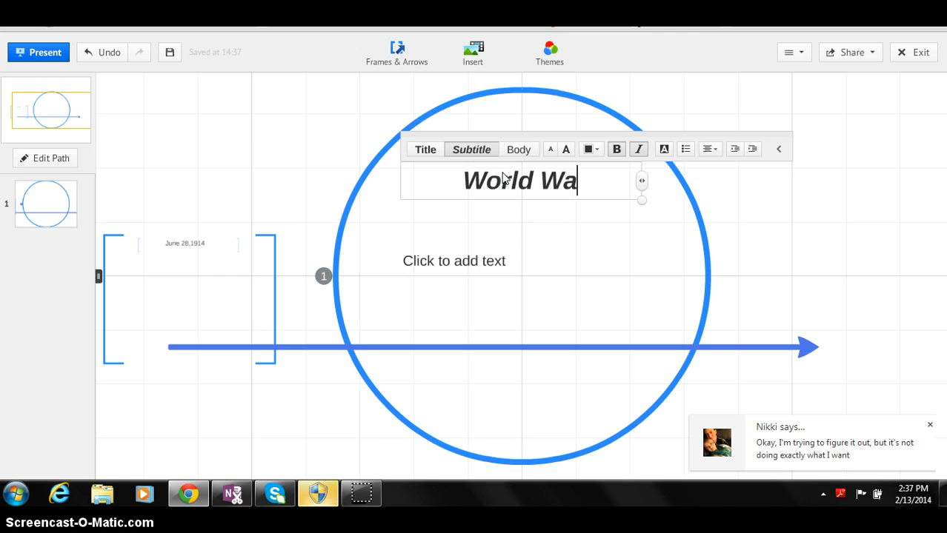
type("r I Timel")
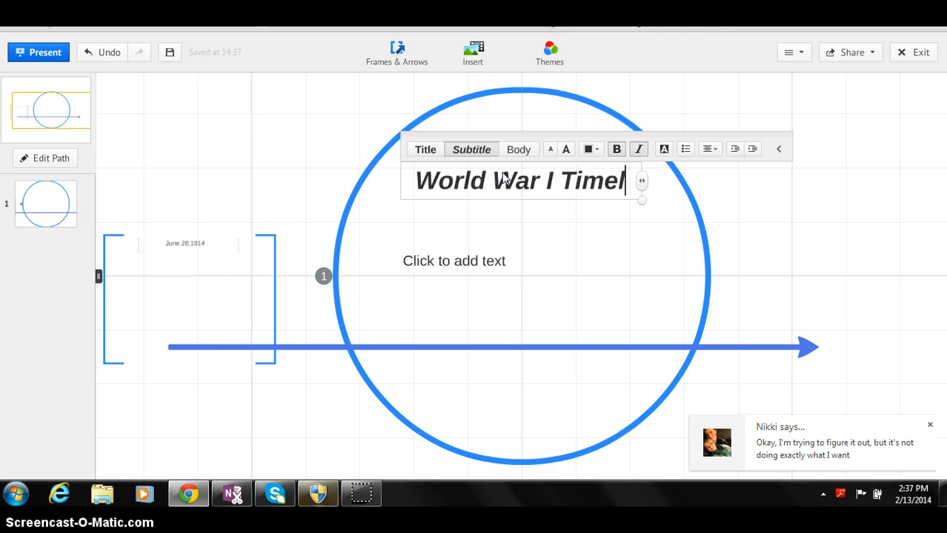
type("ine")
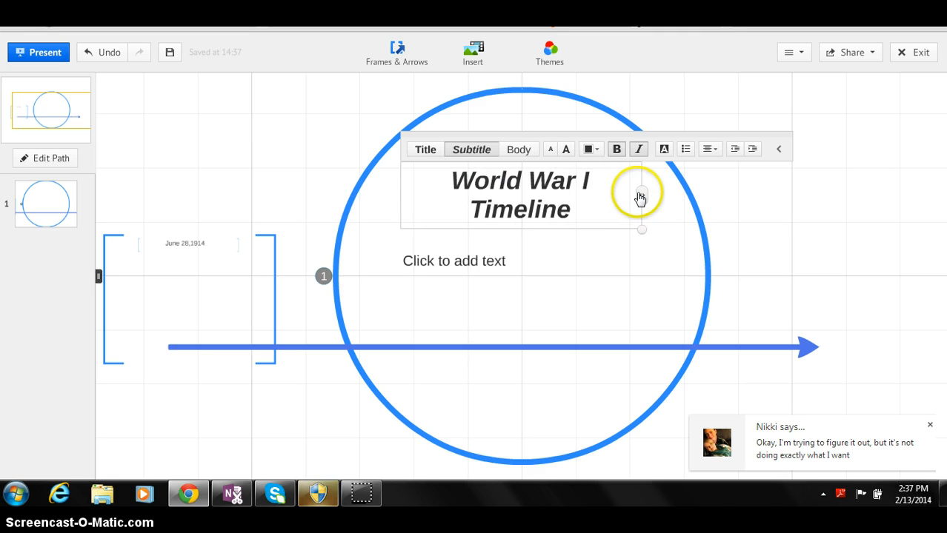
left_click_drag(641, 196, 690, 196)
left_click(564, 190)
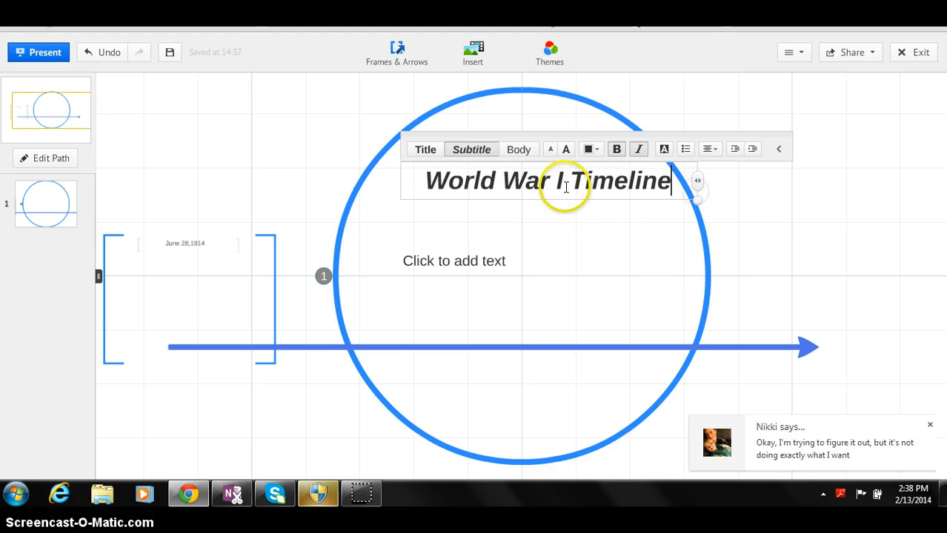
Move the "World War I Timeline" title up to the circle's upper edge and deselect it.
left_click(548, 228)
left_click_drag(535, 186, 517, 110)
left_click(364, 180)
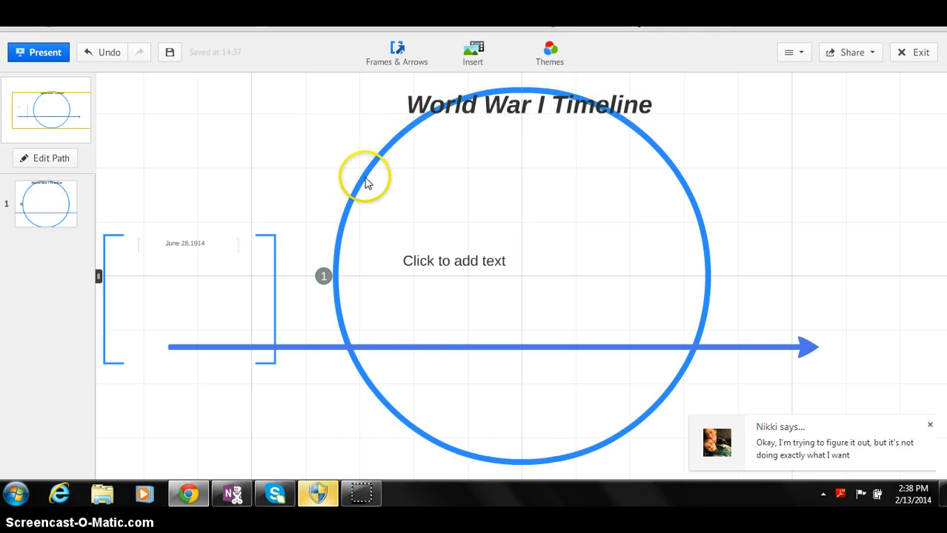